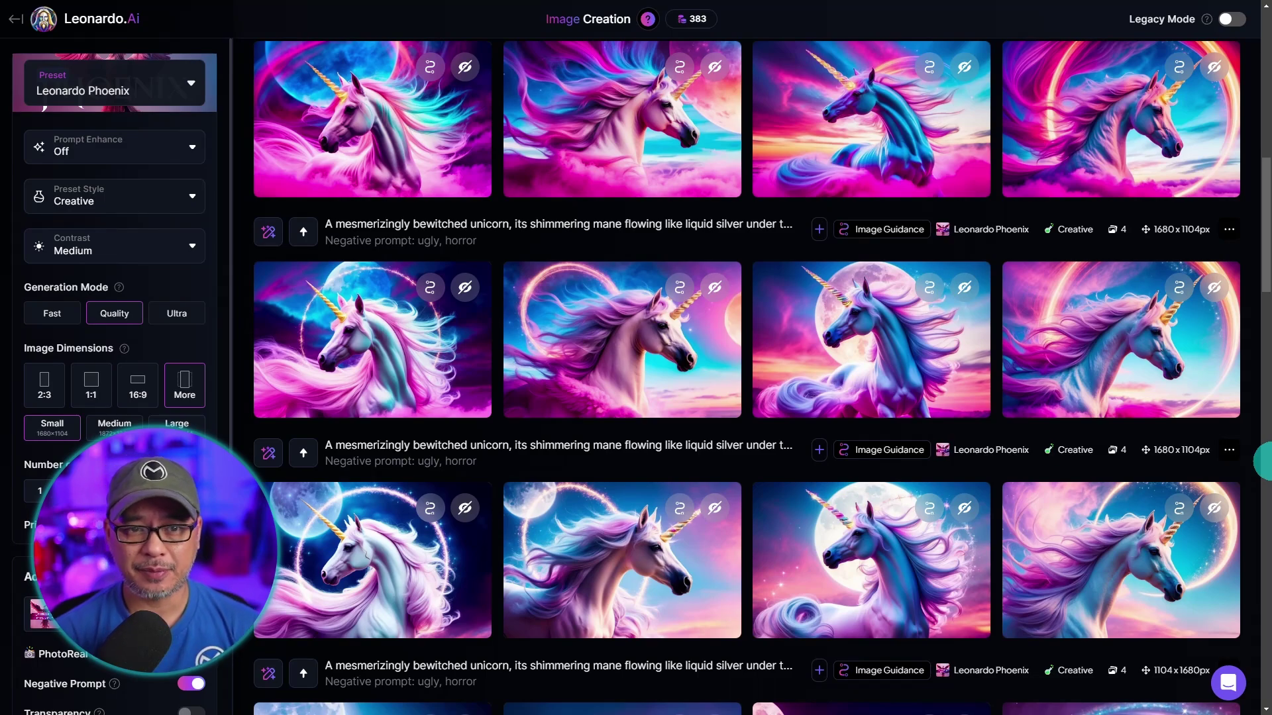
Step: Bring up the image-use options on a generated image, then dismiss them
{"action": "mouse_move", "coordinate": [908, 565]}
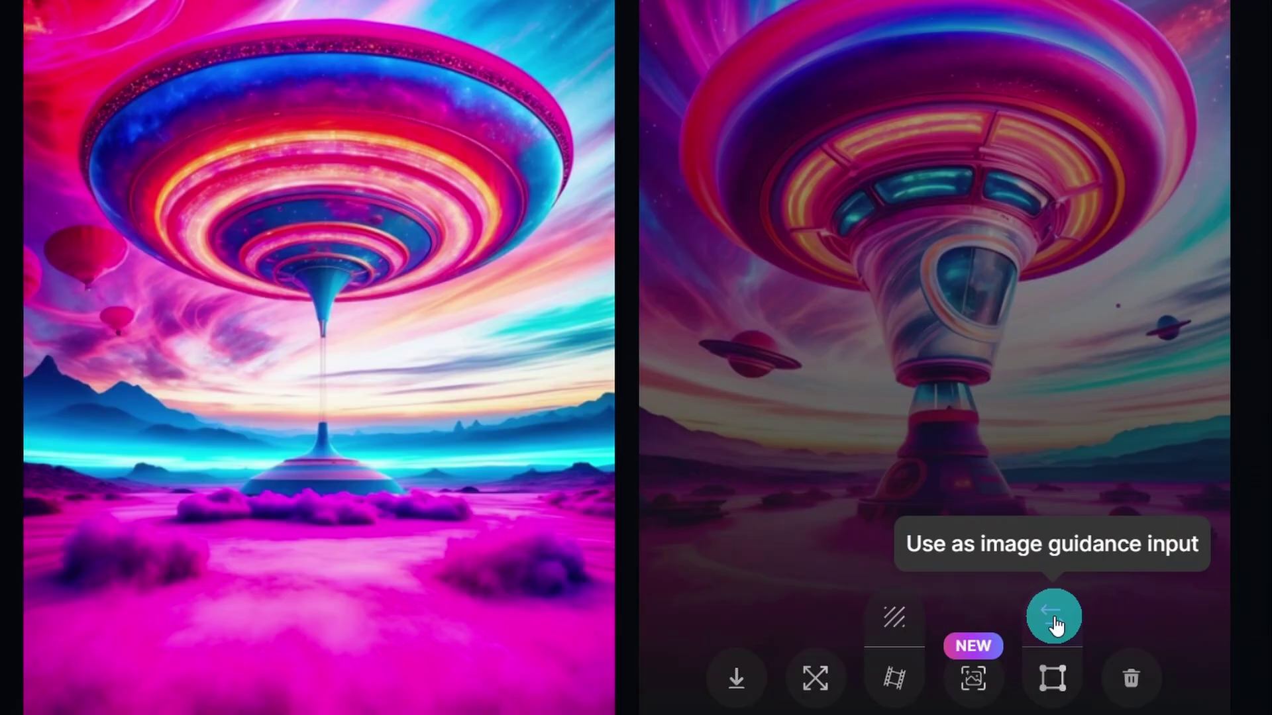
{"action": "left_click", "coordinate": [1054, 617]}
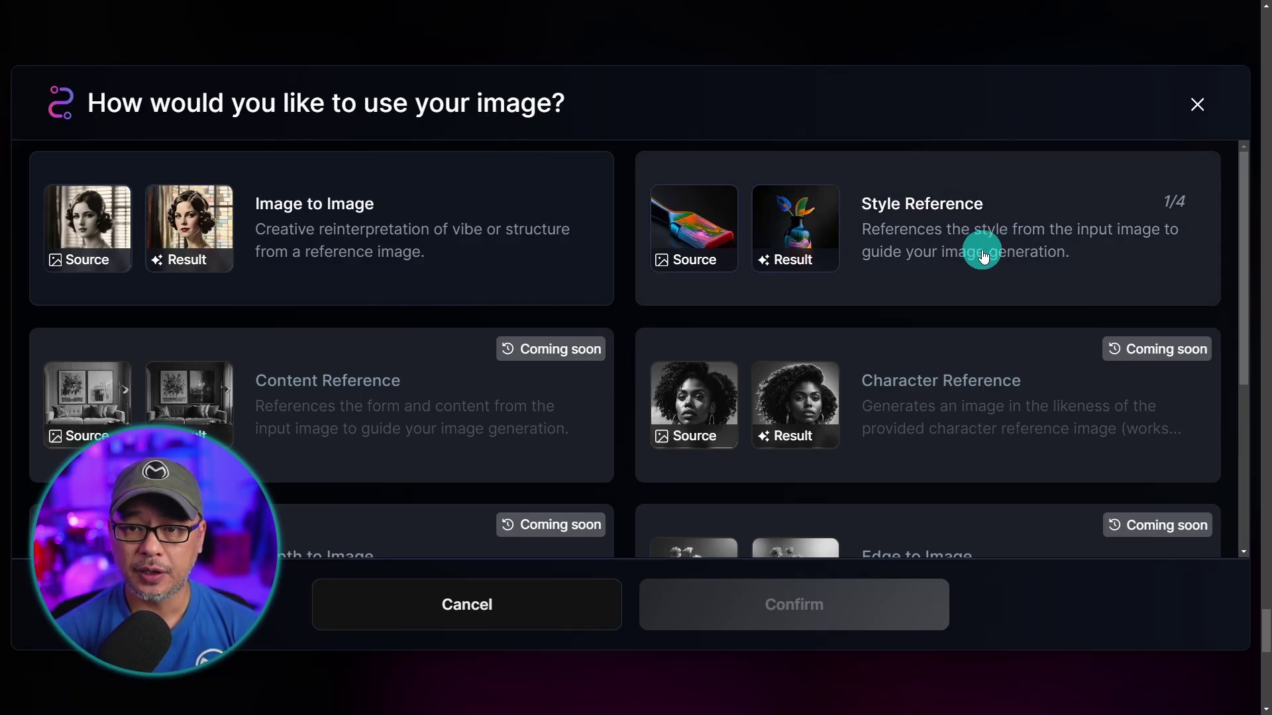
{"action": "left_click", "coordinate": [1194, 102]}
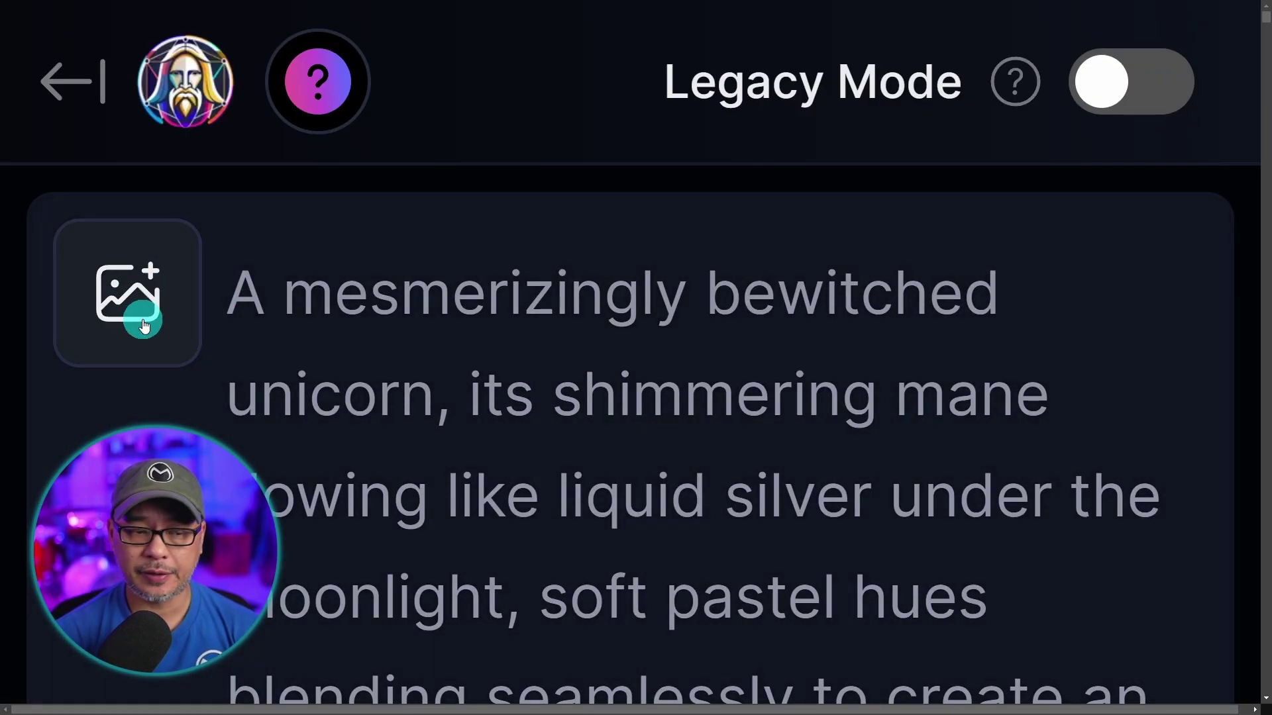
Step: Attach the pink cloudy-sky upload as a Style Reference and check its strength is Max
{"action": "left_click", "coordinate": [145, 326]}
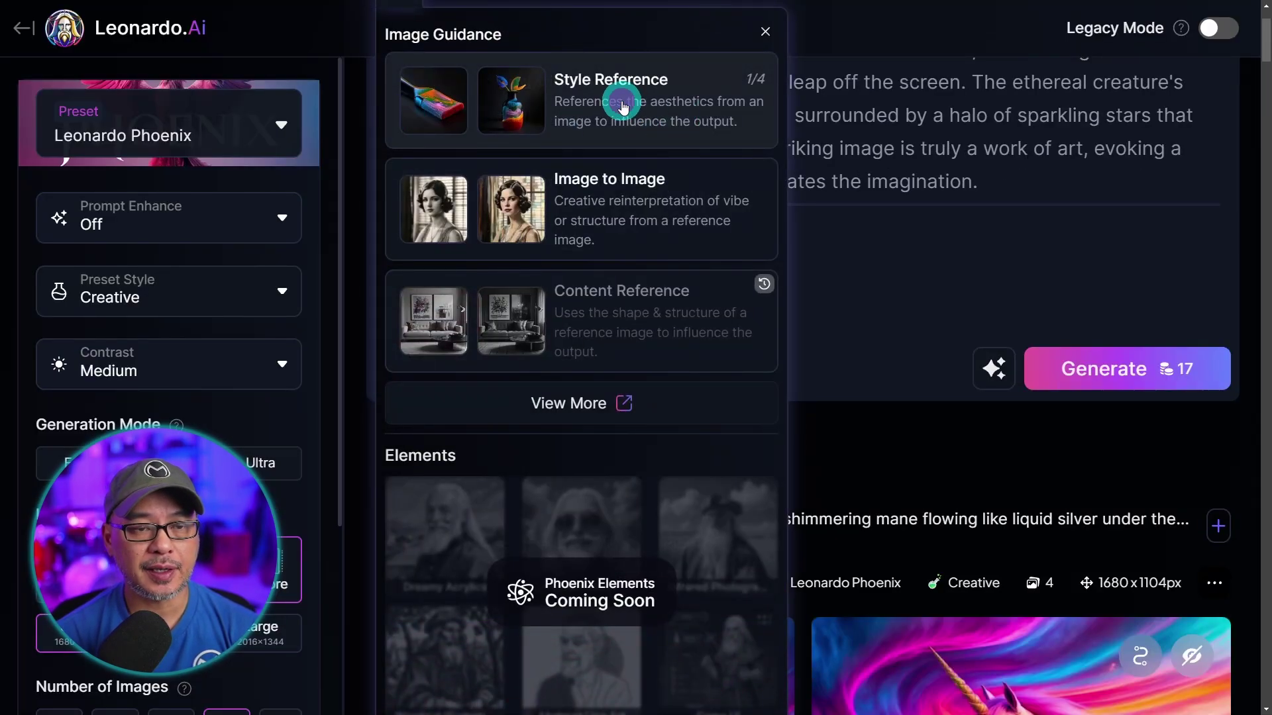
{"action": "left_click", "coordinate": [623, 106]}
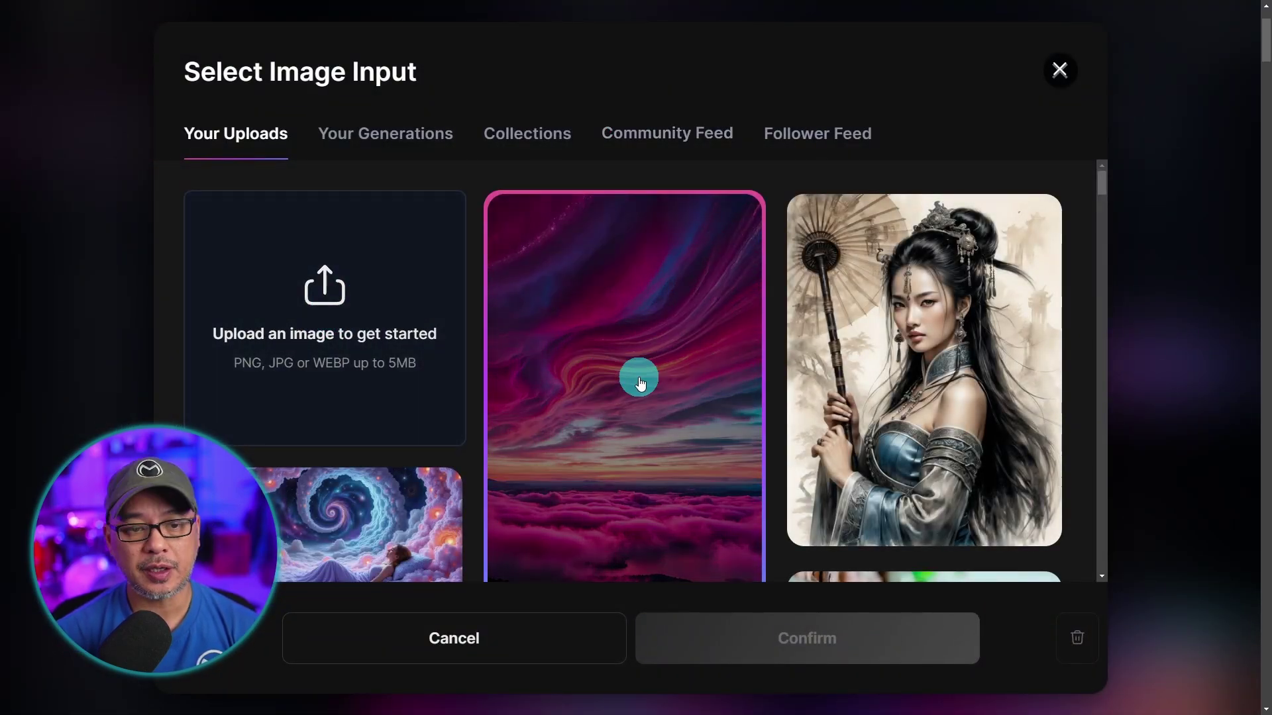
{"action": "scroll", "coordinate": [646, 371], "scroll_direction": "down", "scroll_amount": 1}
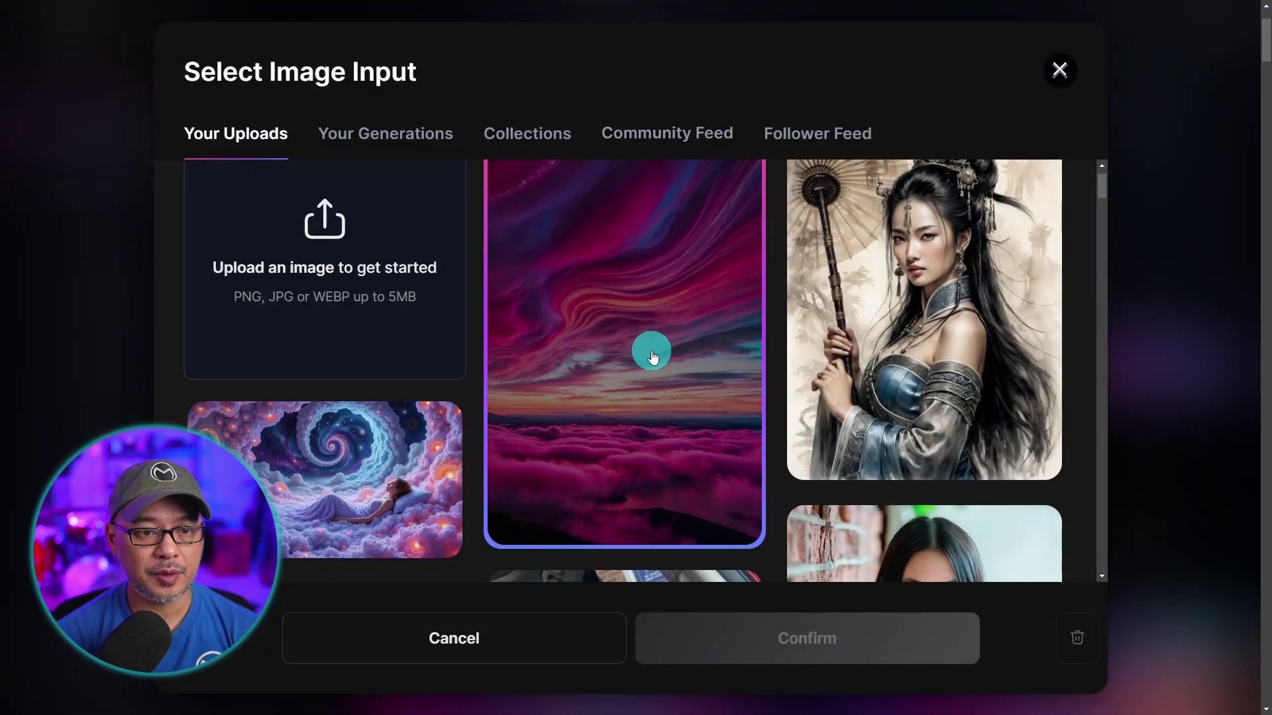
{"action": "left_click", "coordinate": [652, 358]}
{"action": "left_click", "coordinate": [805, 639]}
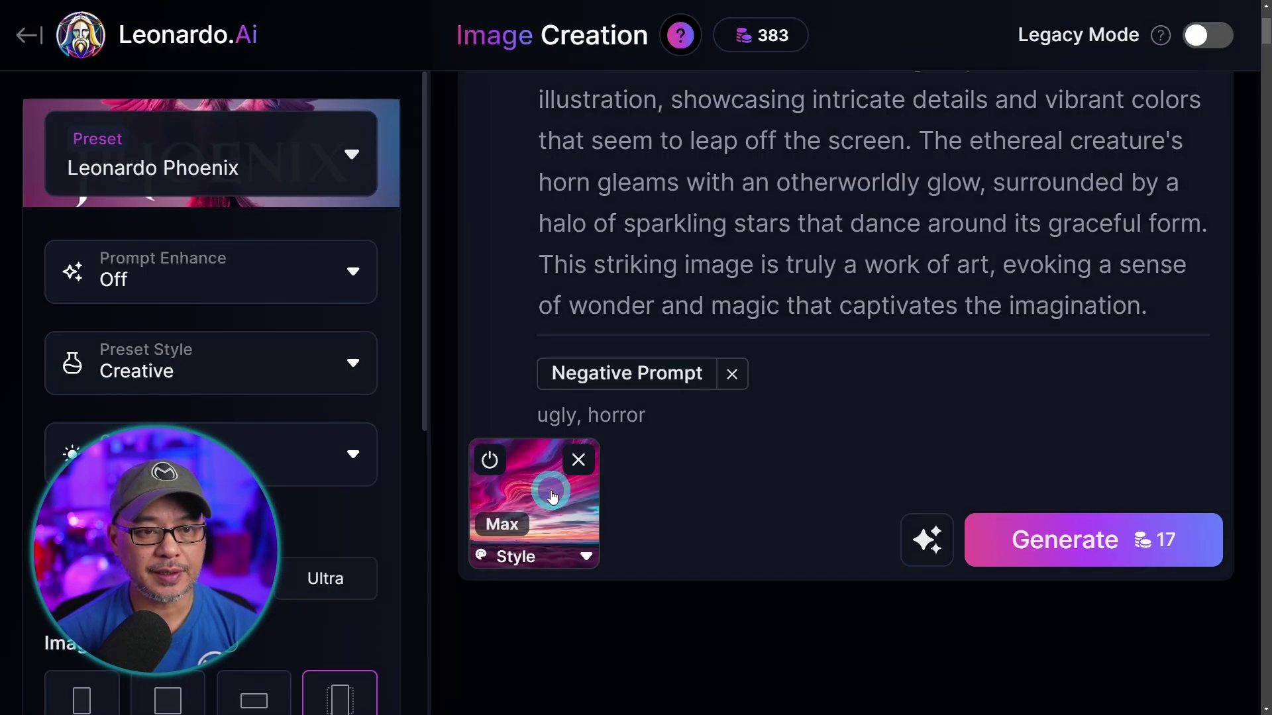
{"action": "left_click", "coordinate": [551, 488]}
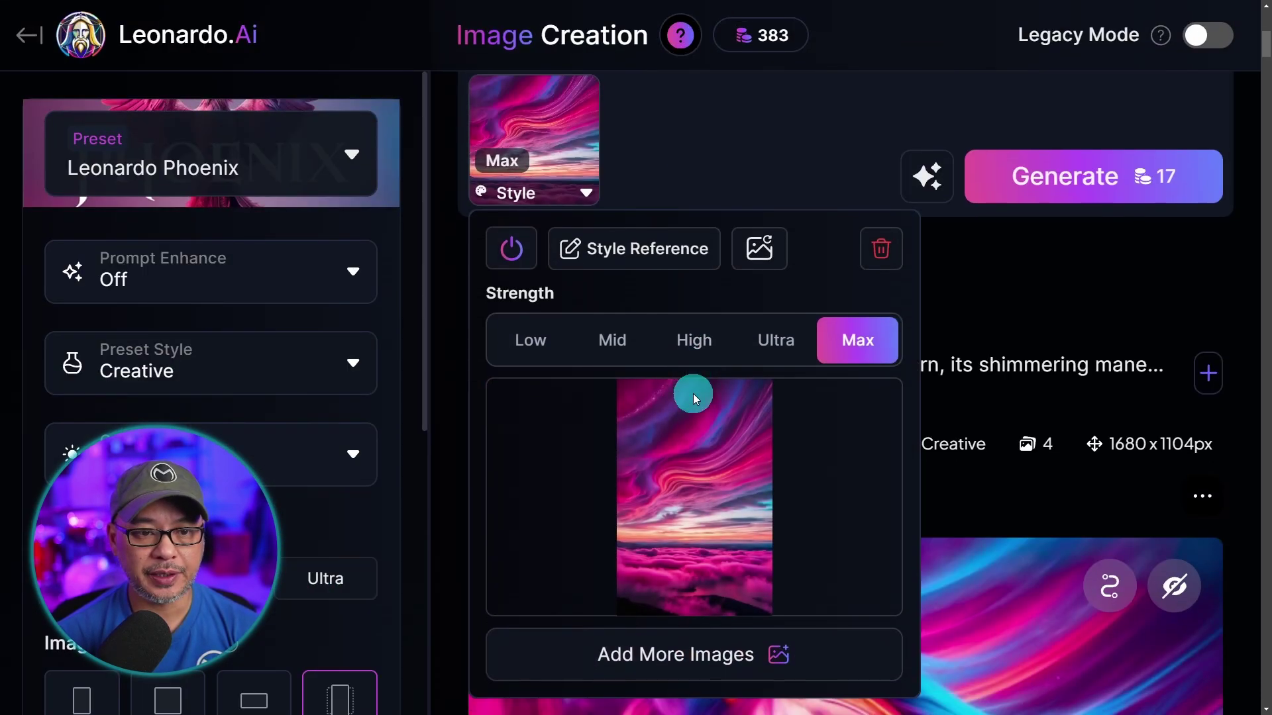
{"action": "scroll", "coordinate": [693, 398], "scroll_direction": "down", "scroll_amount": 2}
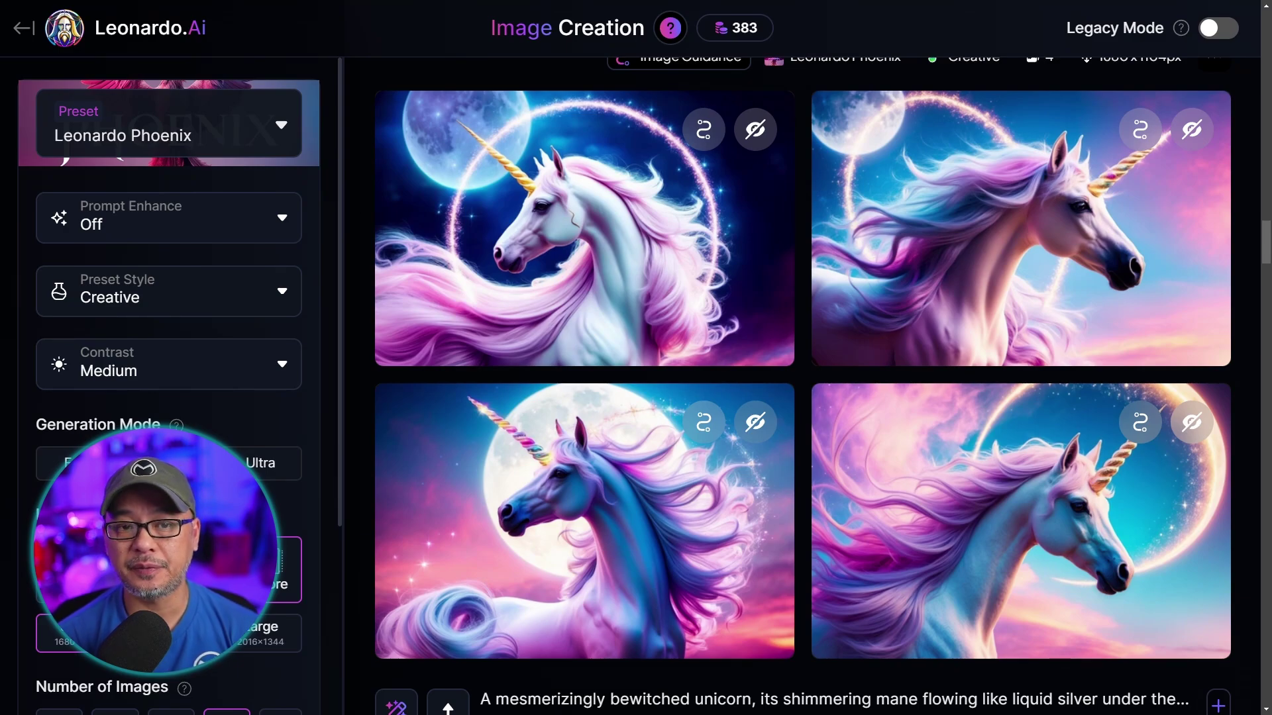
{"action": "scroll", "coordinate": [1229, 345], "scroll_direction": "up", "scroll_amount": 10}
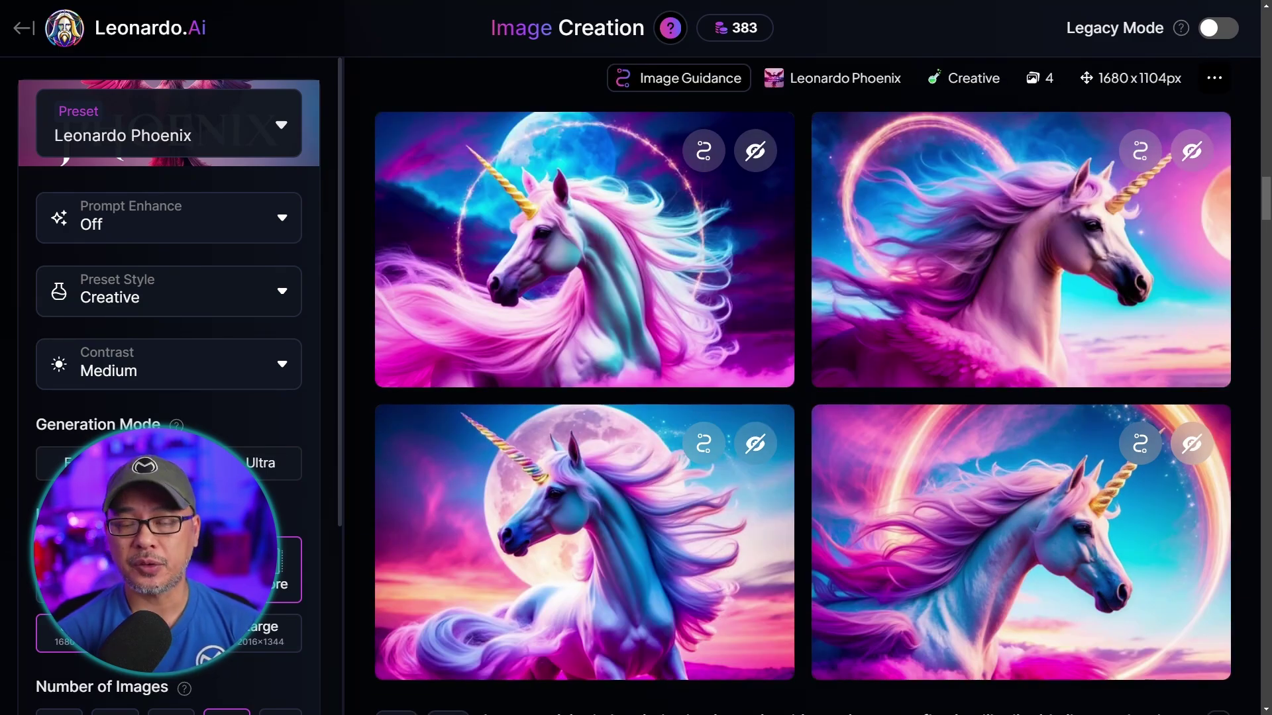
{"action": "scroll", "coordinate": [802, 391], "scroll_direction": "up", "scroll_amount": 5}
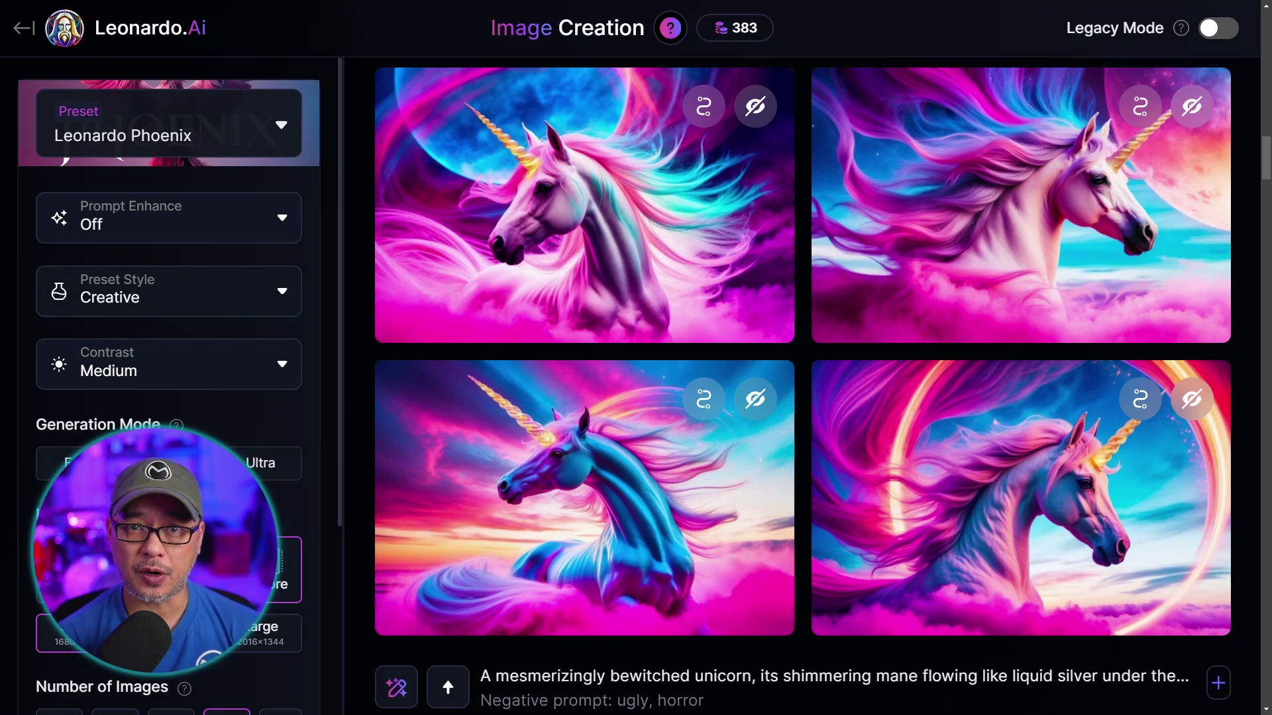
{"action": "scroll", "coordinate": [816, 358], "scroll_direction": "up", "scroll_amount": 5}
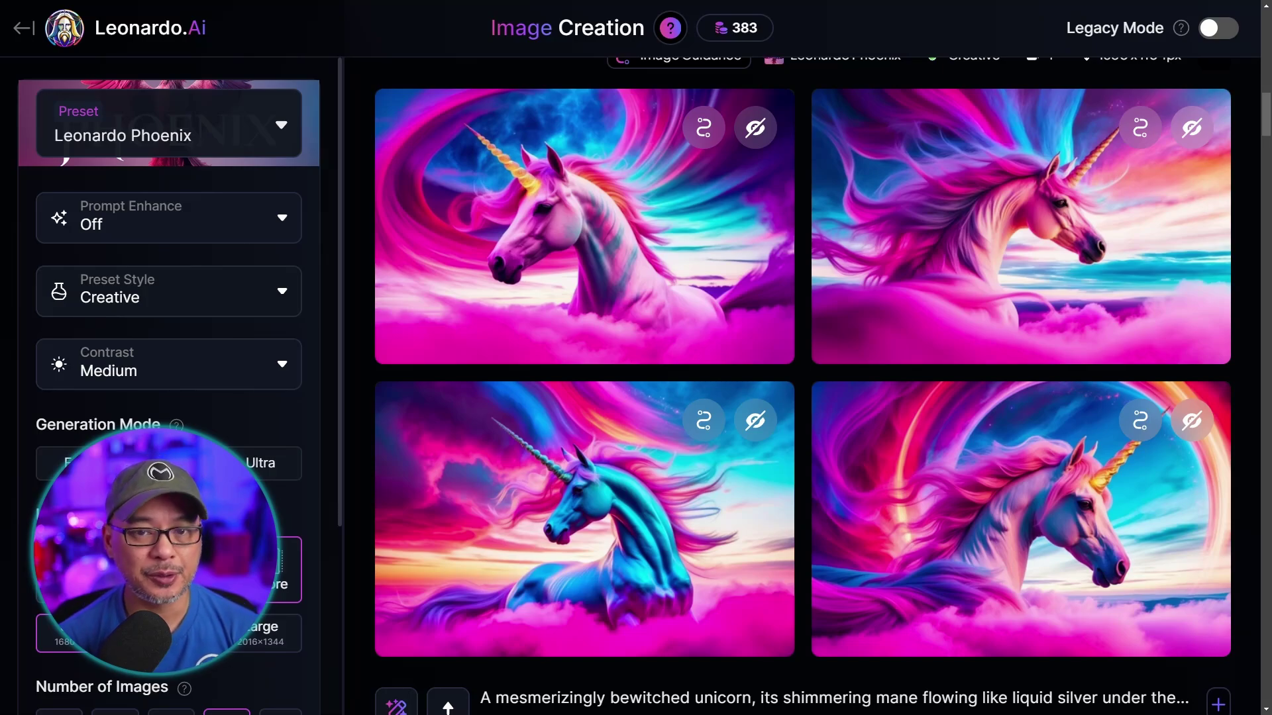
{"action": "scroll", "coordinate": [816, 385], "scroll_direction": "up", "scroll_amount": 5}
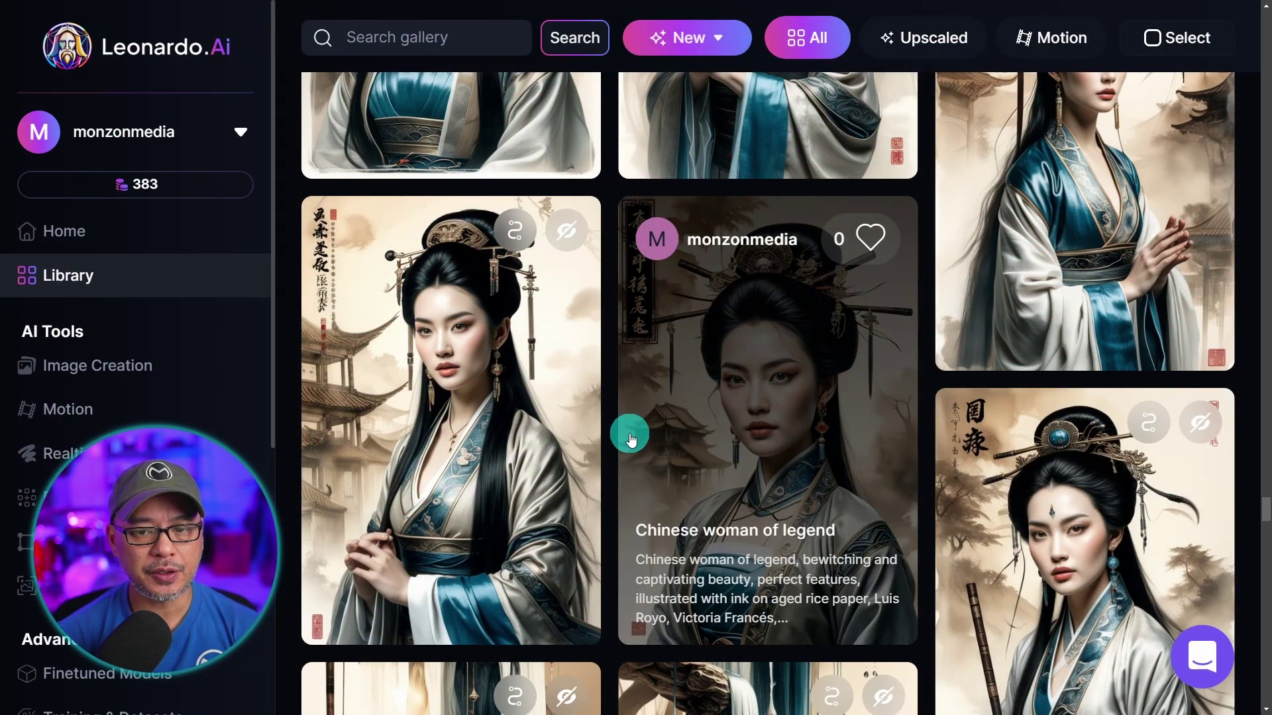
Step: Browse the Library gallery and view the Silk waterfalls tiger image full size
{"action": "scroll", "coordinate": [1007, 404], "scroll_direction": "down", "scroll_amount": 15}
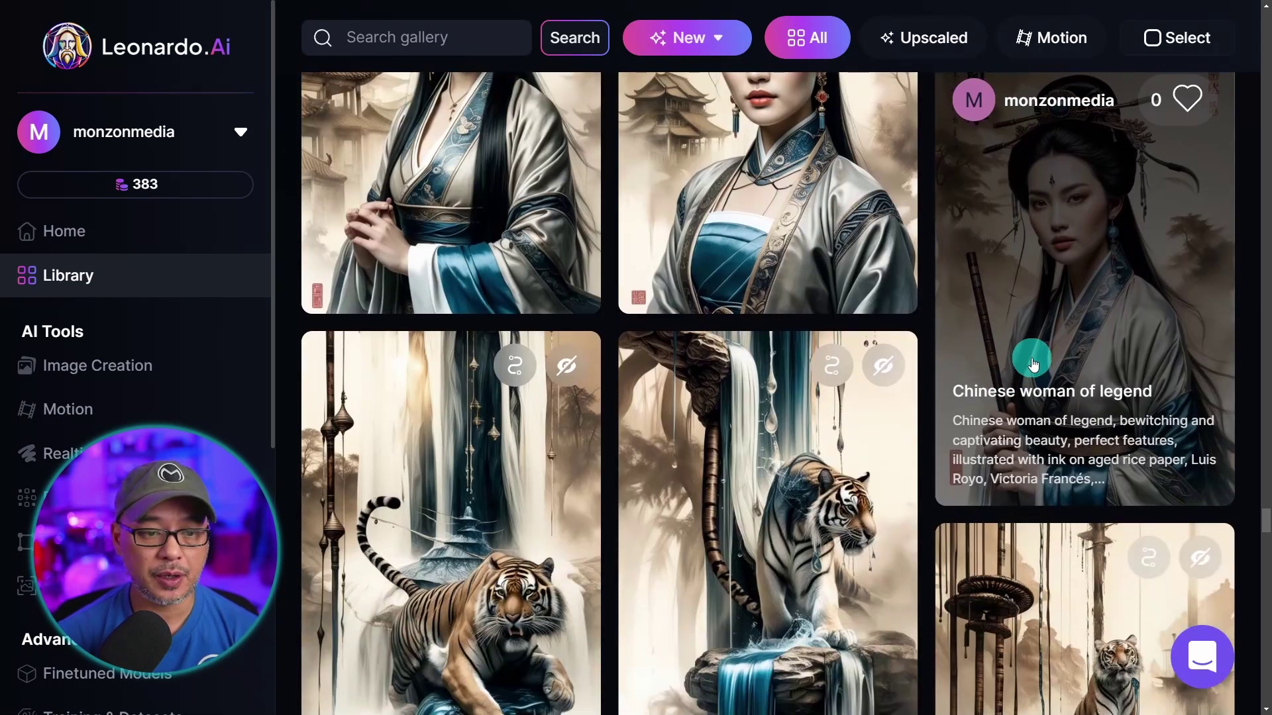
{"action": "scroll", "coordinate": [1058, 351], "scroll_direction": "down", "scroll_amount": 2}
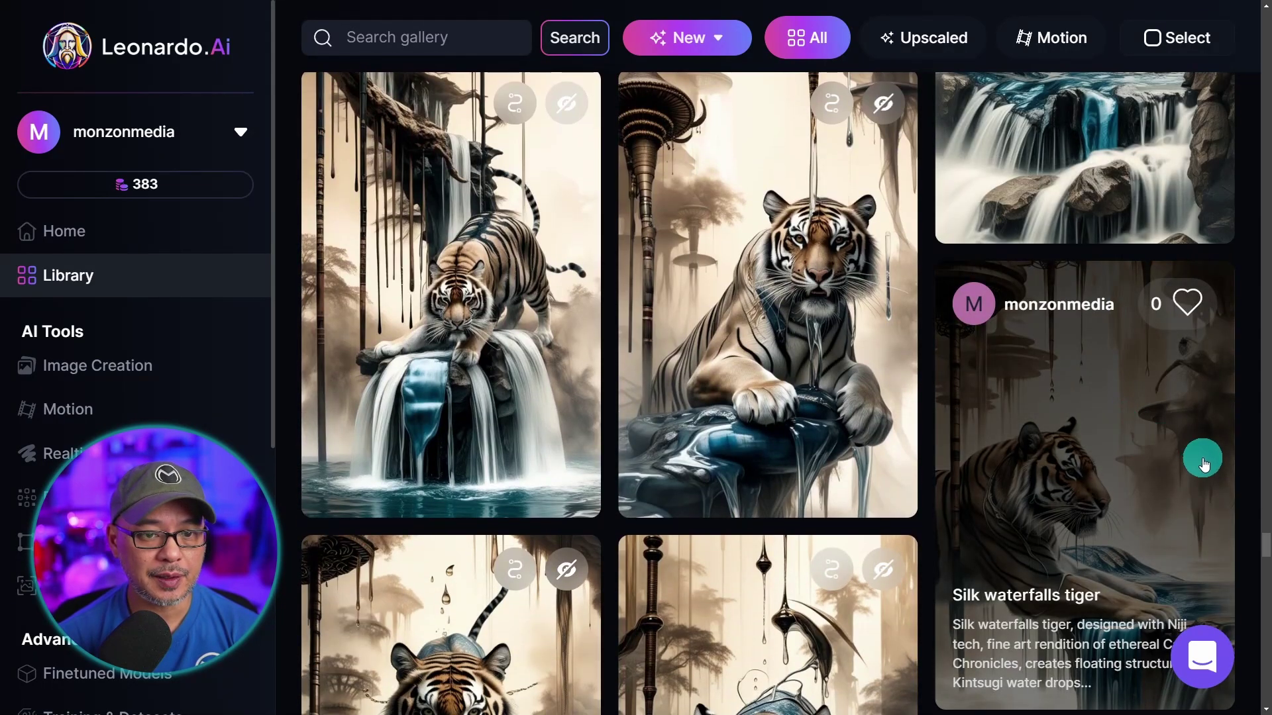
{"action": "scroll", "coordinate": [1099, 439], "scroll_direction": "down", "scroll_amount": 7}
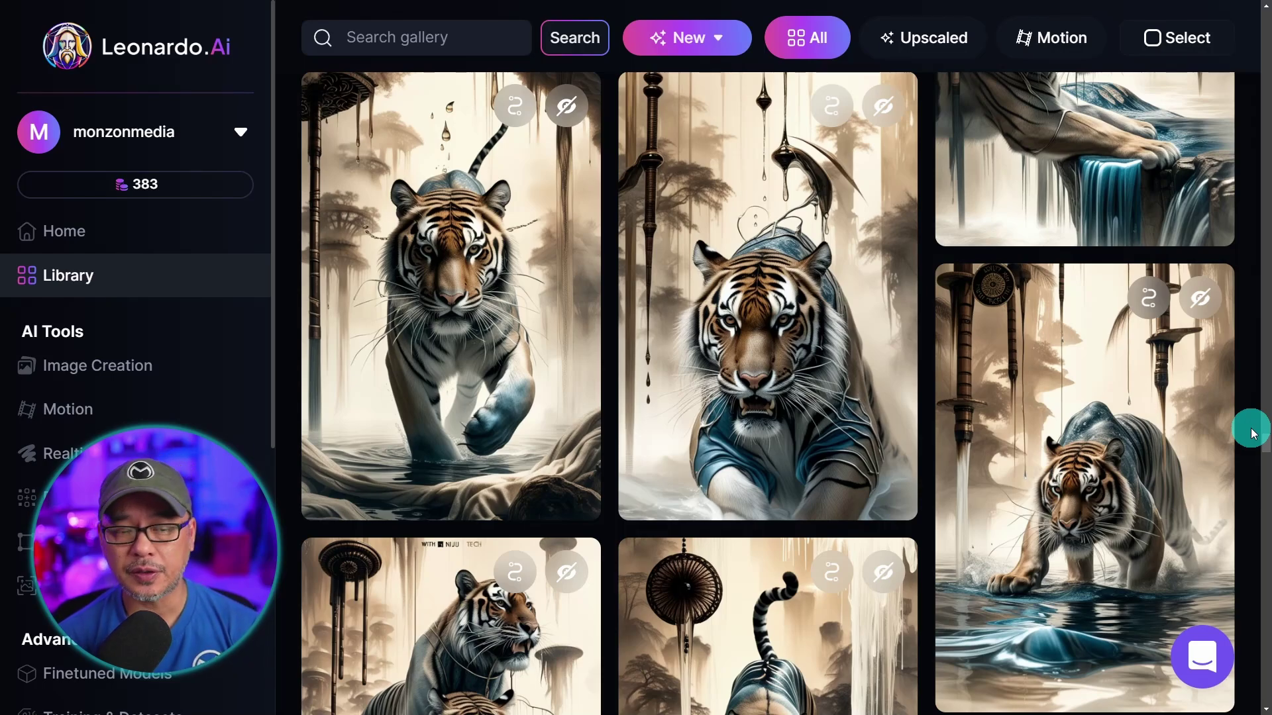
{"action": "scroll", "coordinate": [1202, 405], "scroll_direction": "down", "scroll_amount": 3}
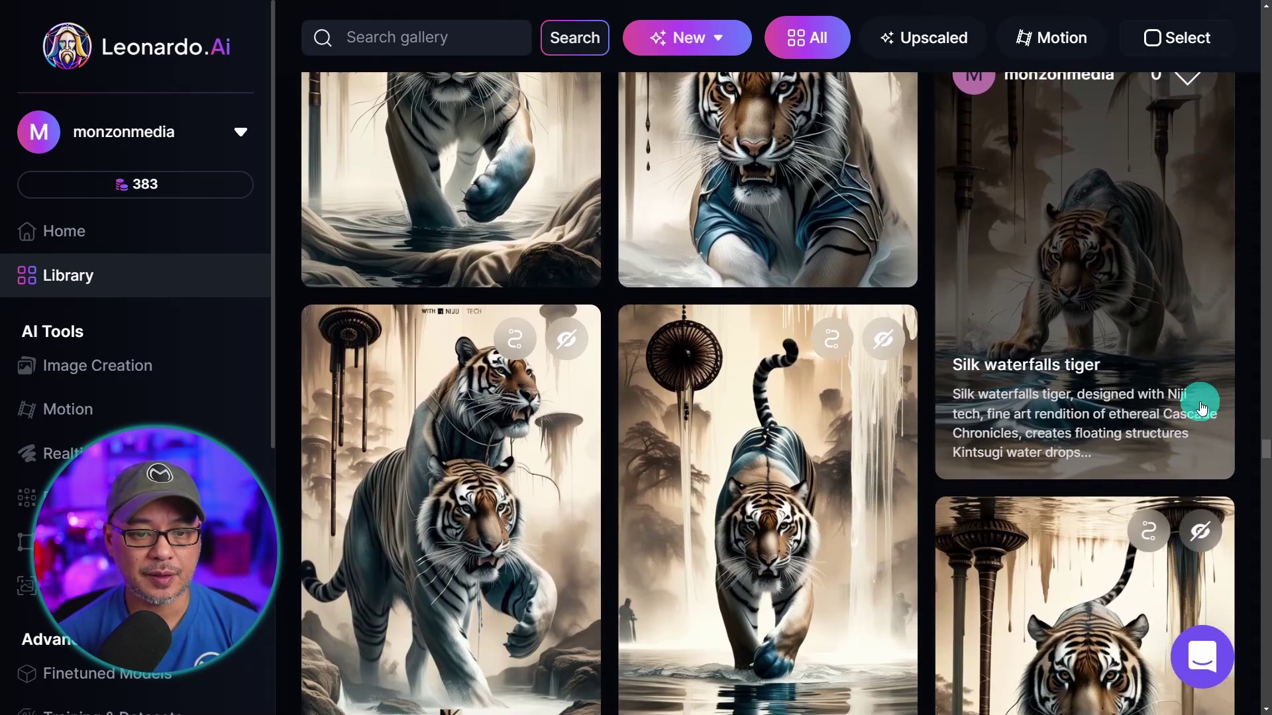
{"action": "scroll", "coordinate": [1202, 405], "scroll_direction": "down", "scroll_amount": 2}
{"action": "scroll", "coordinate": [1202, 405], "scroll_direction": "up", "scroll_amount": 5}
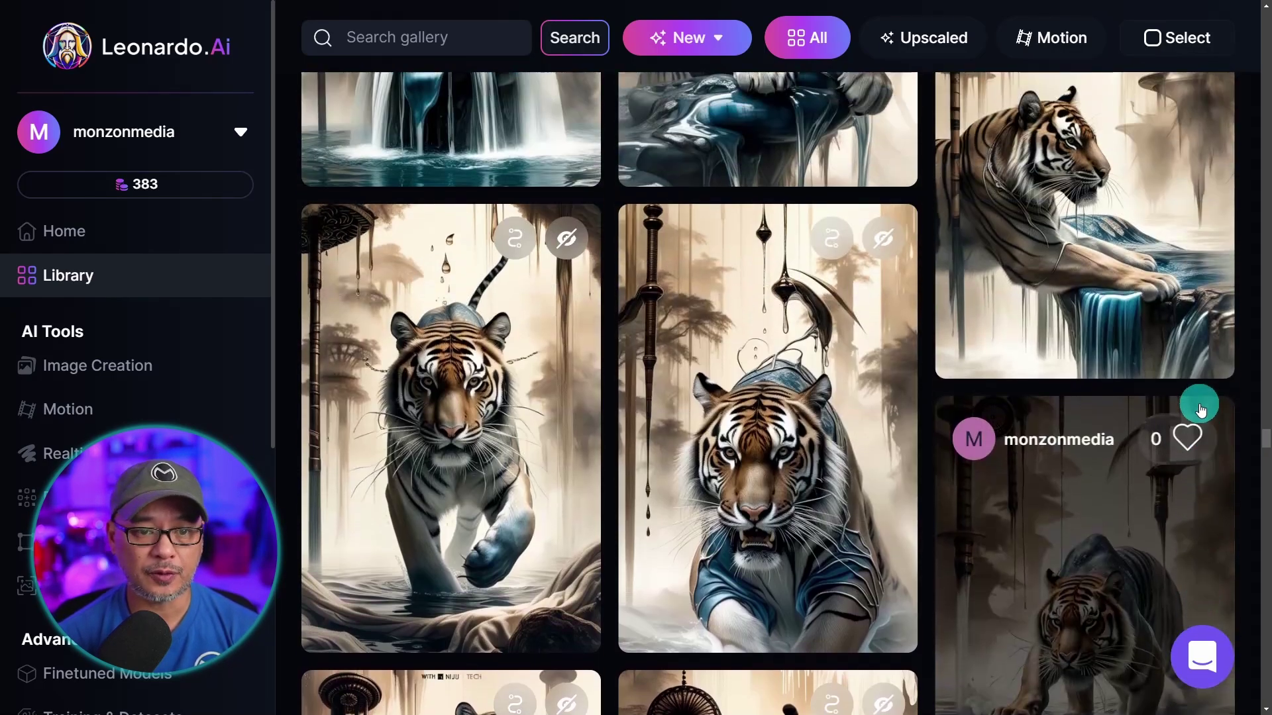
{"action": "left_click", "coordinate": [1202, 405]}
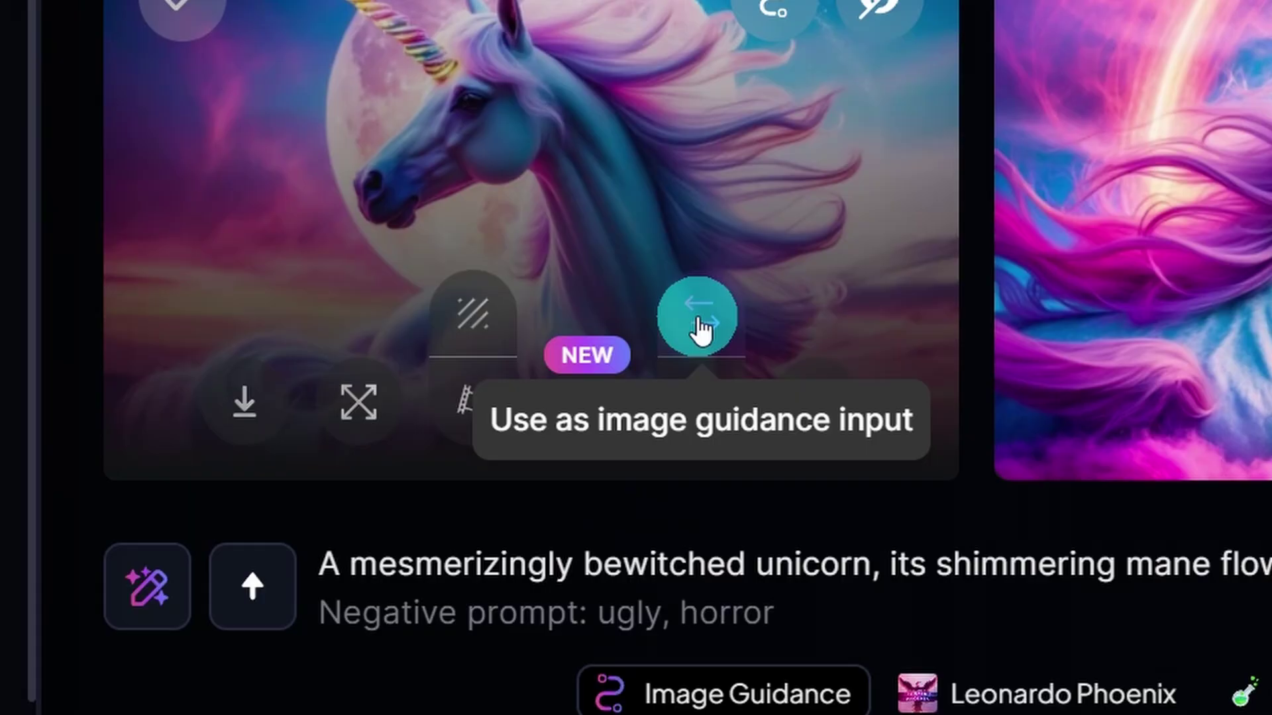
Step: Set the moon unicorn image as Image to Image guidance and verify its 0.30 strength
{"action": "left_click", "coordinate": [698, 325]}
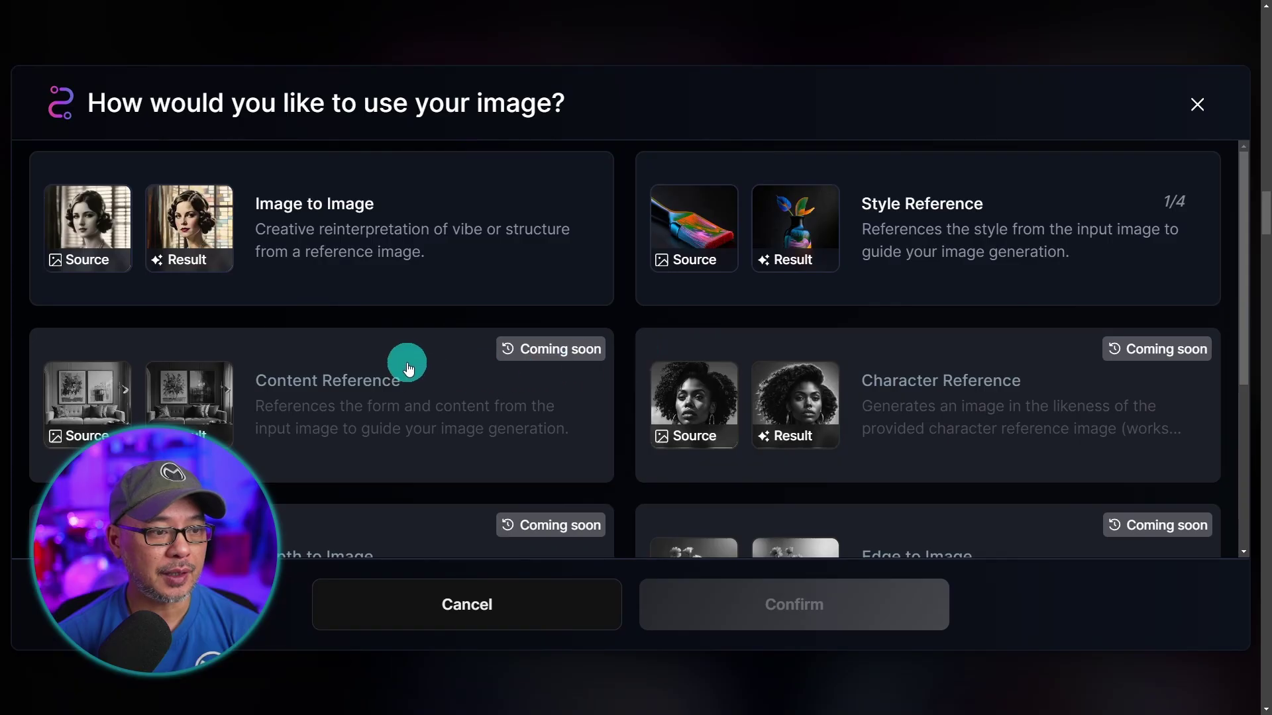
{"action": "left_click", "coordinate": [398, 220]}
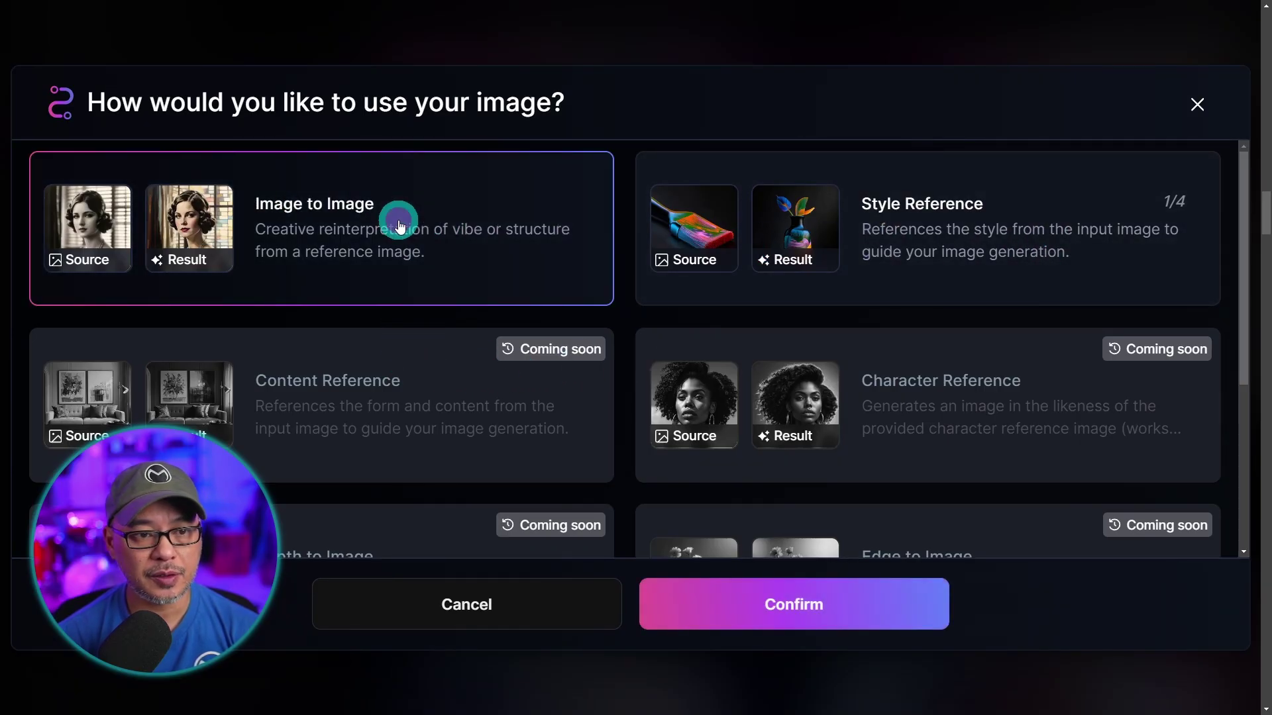
{"action": "left_click", "coordinate": [763, 604]}
{"action": "left_click", "coordinate": [543, 348]}
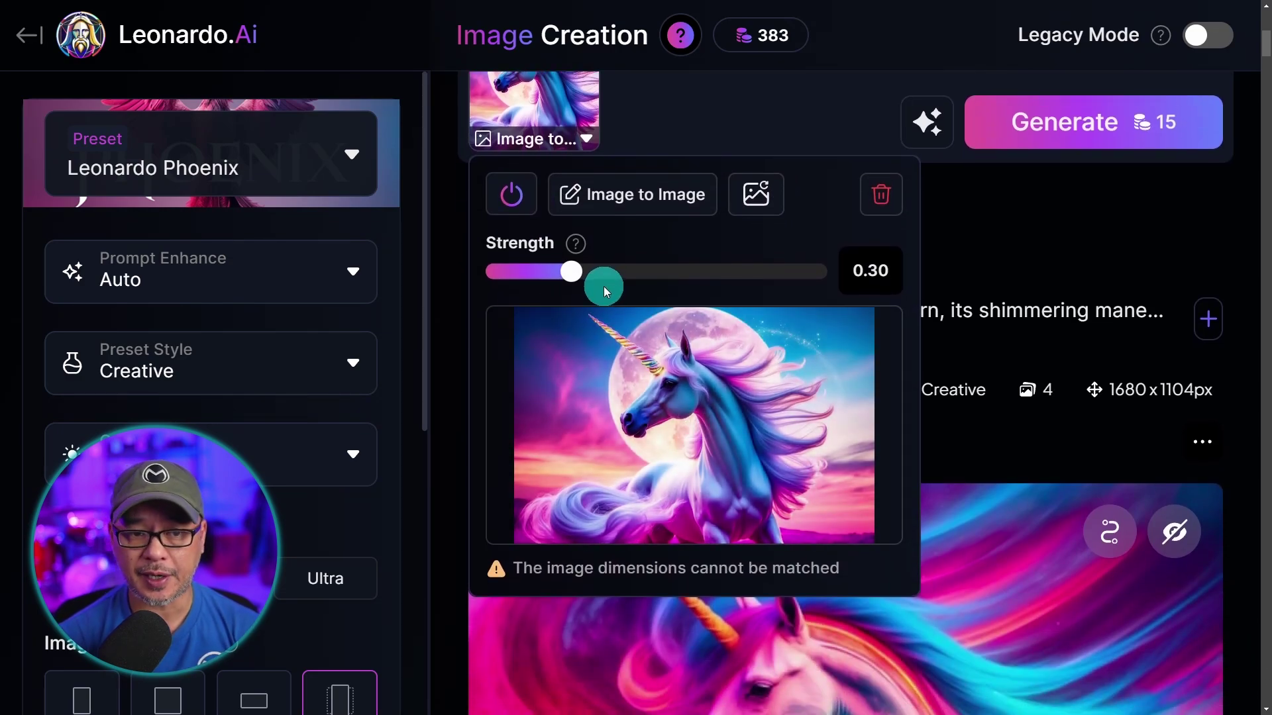
{"action": "mouse_move", "coordinate": [580, 249]}
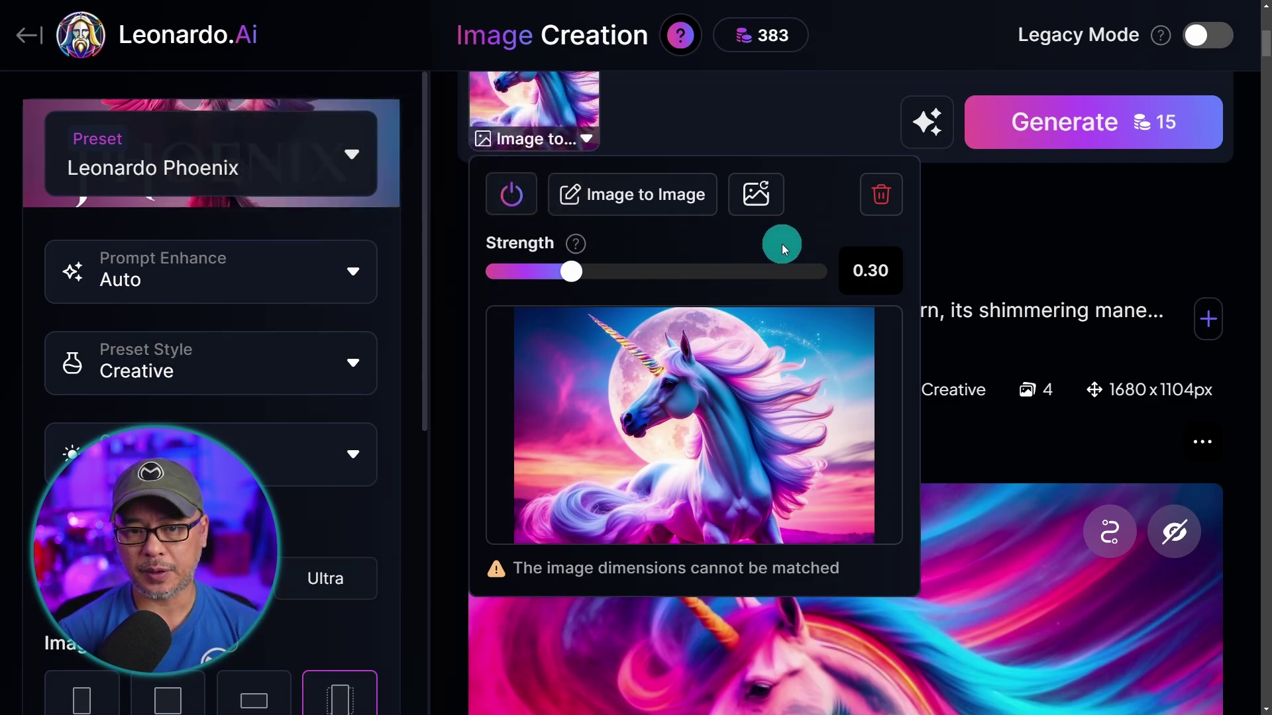
{"action": "left_click", "coordinate": [1023, 237]}
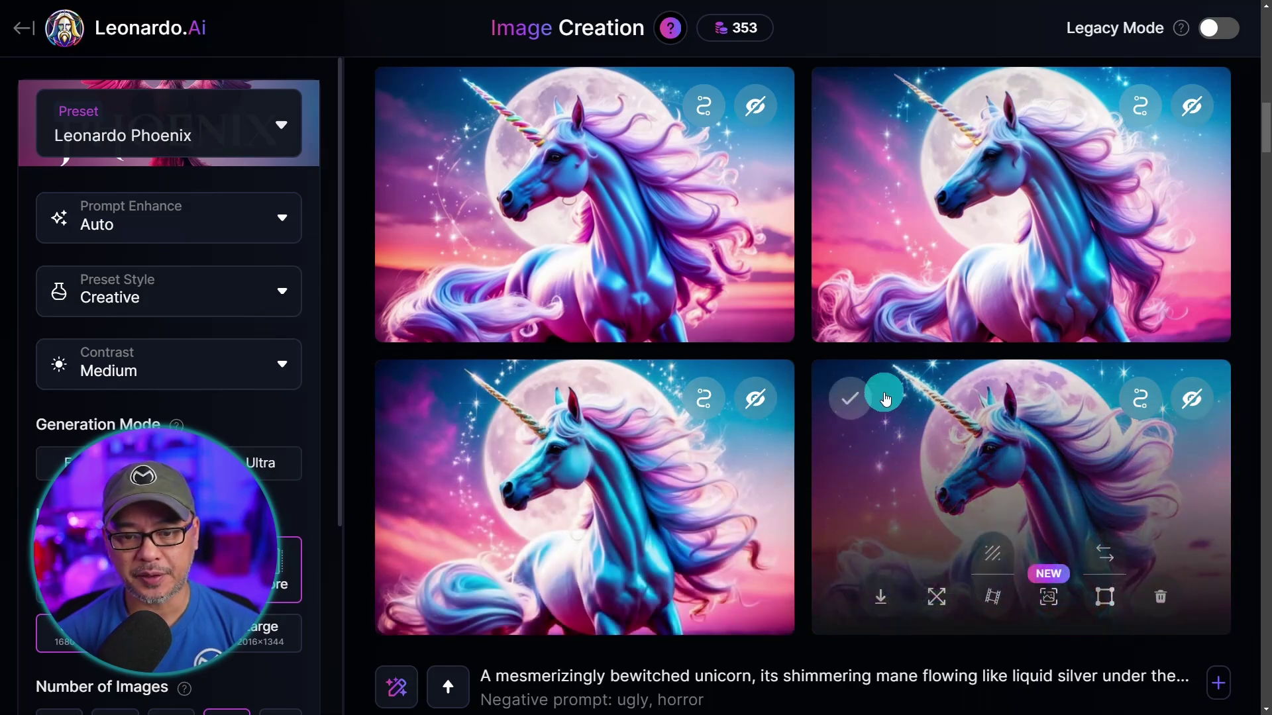
Step: Compare the four new moonlit unicorn results in the feed
{"action": "mouse_move", "coordinate": [714, 512]}
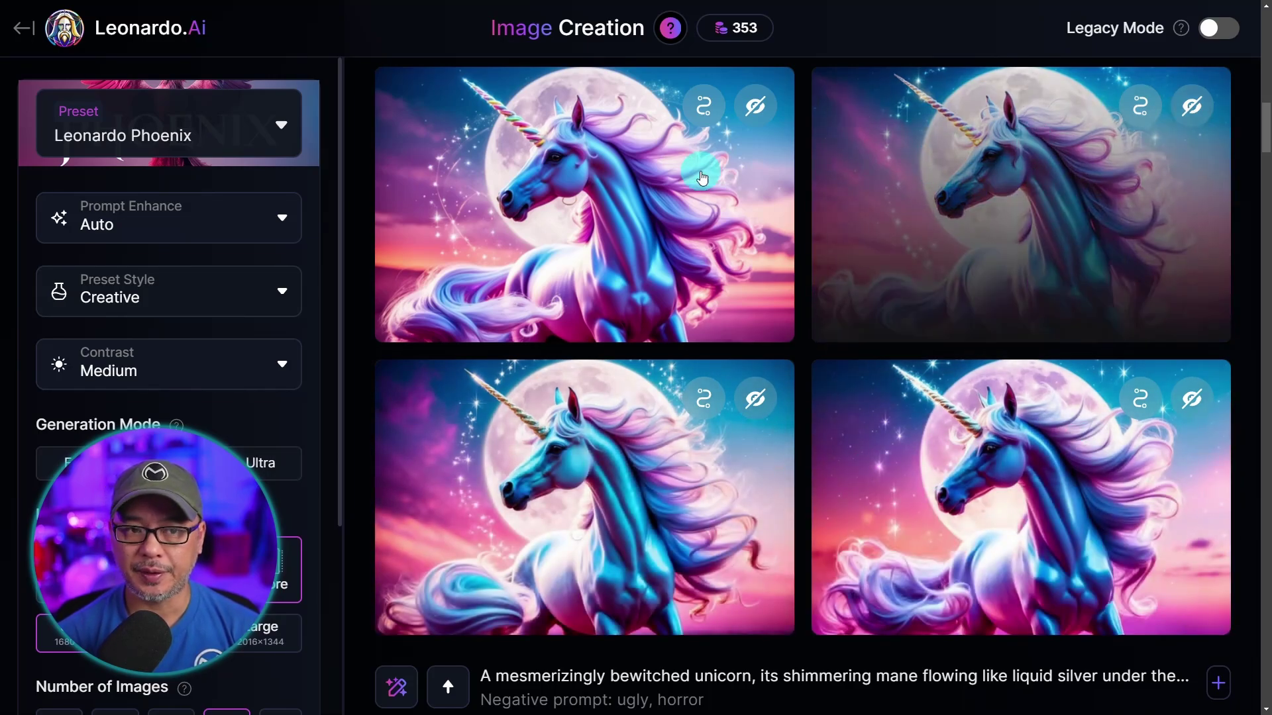
{"action": "mouse_move", "coordinate": [856, 523]}
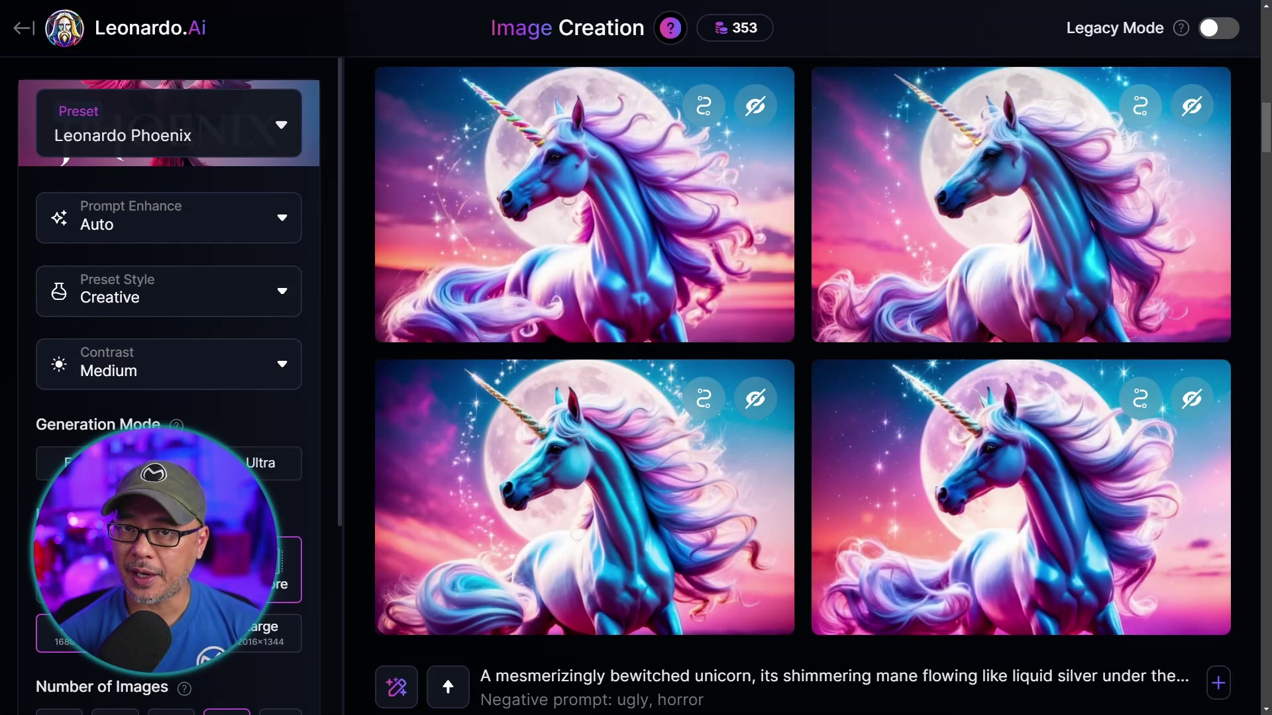
{"action": "scroll", "coordinate": [802, 358], "scroll_direction": "up", "scroll_amount": 8}
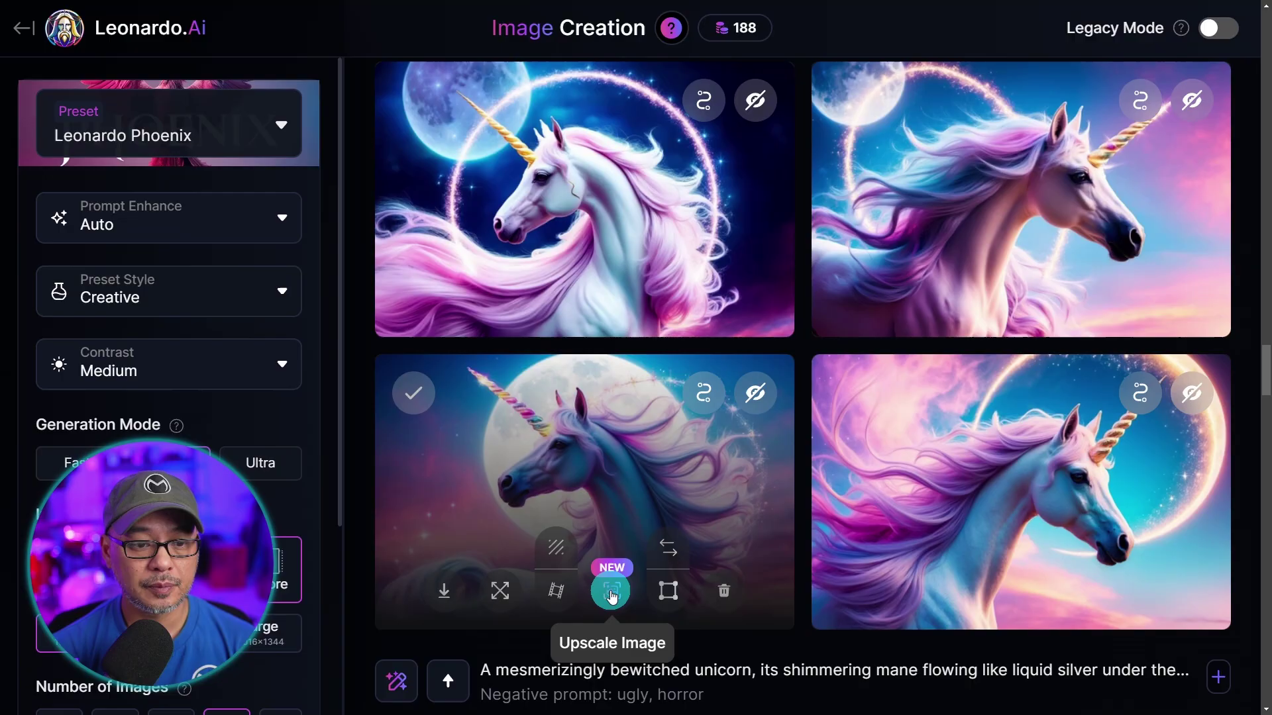
Step: Open the moon unicorn's upscale options and switch the upscaler style to Artistic
{"action": "left_click", "coordinate": [528, 483]}
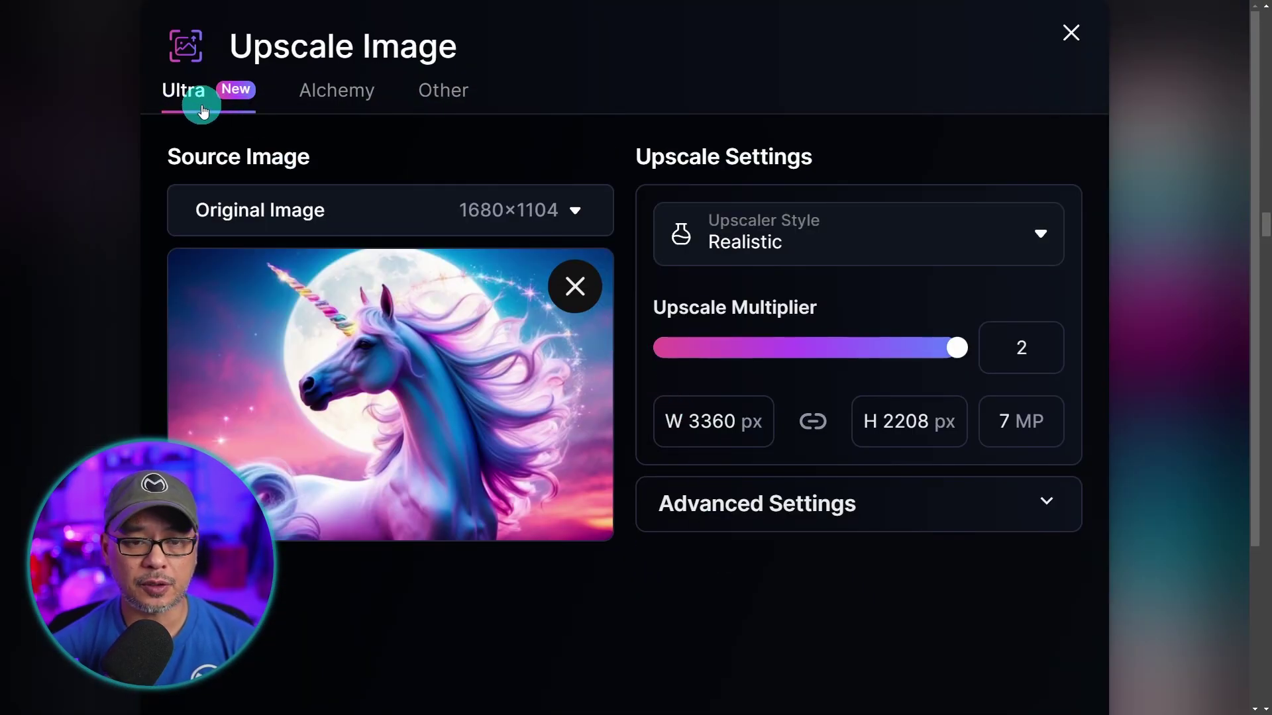
{"action": "left_click", "coordinate": [882, 239]}
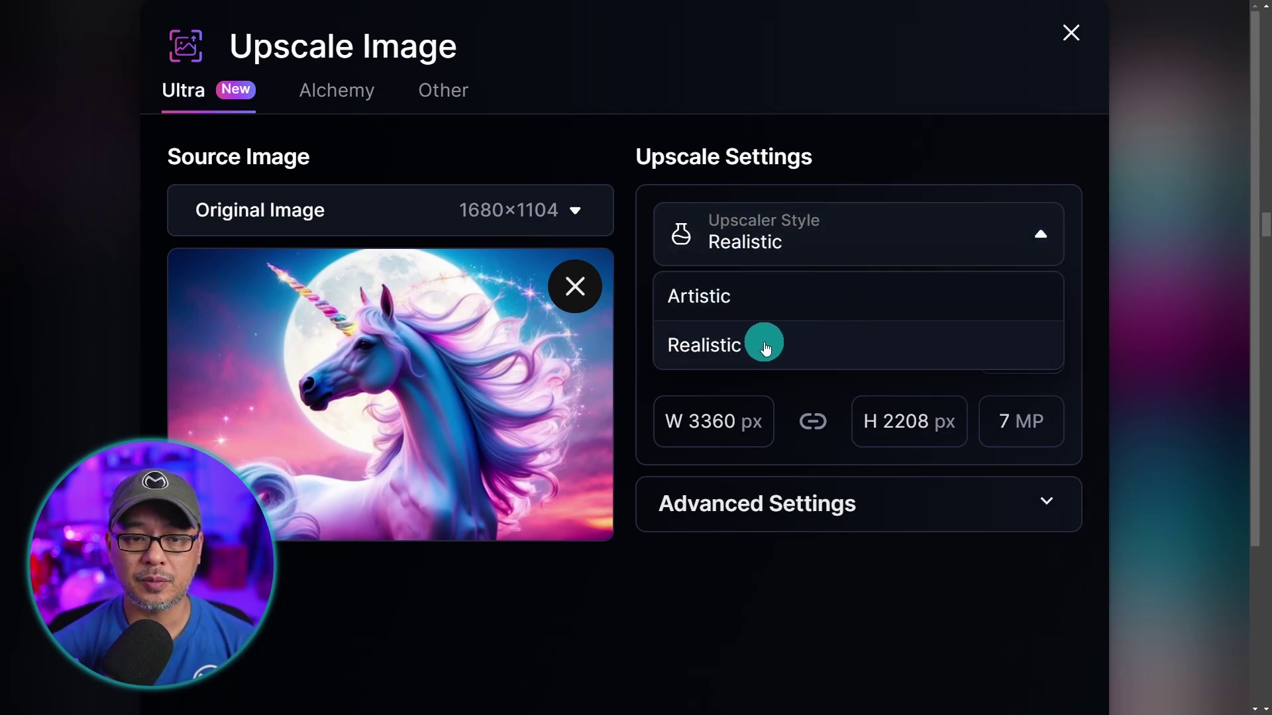
{"action": "left_click", "coordinate": [770, 299]}
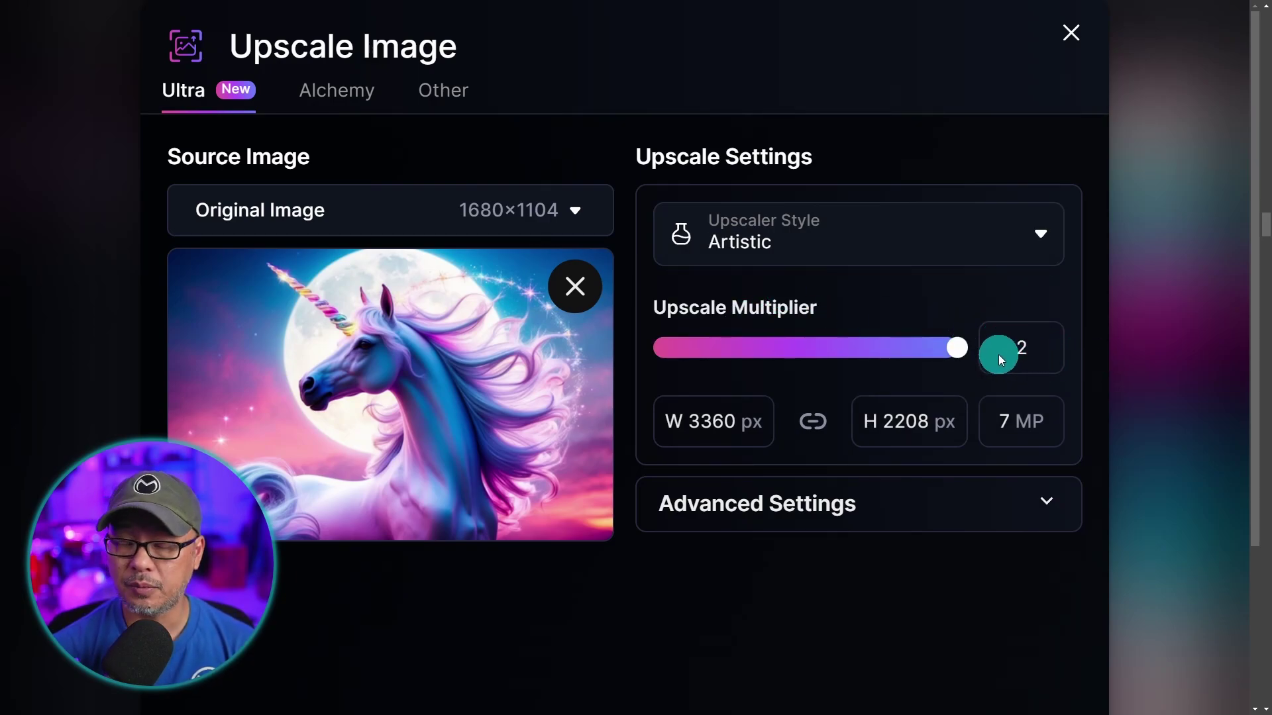
Step: In Advanced Settings, raise Creativity Strength to 10 and lower Similarity to 2
{"action": "scroll", "coordinate": [924, 336], "scroll_direction": "down", "scroll_amount": 3}
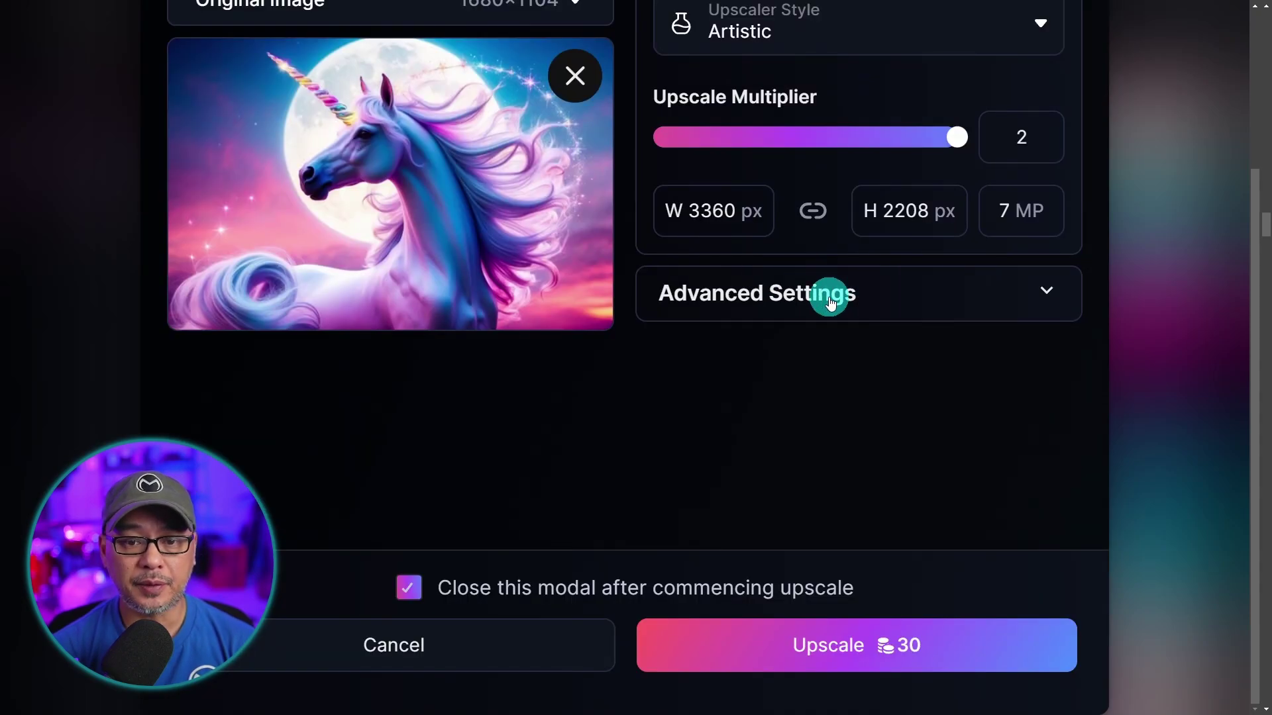
{"action": "left_click", "coordinate": [830, 295]}
{"action": "scroll", "coordinate": [883, 275], "scroll_direction": "down", "scroll_amount": 2}
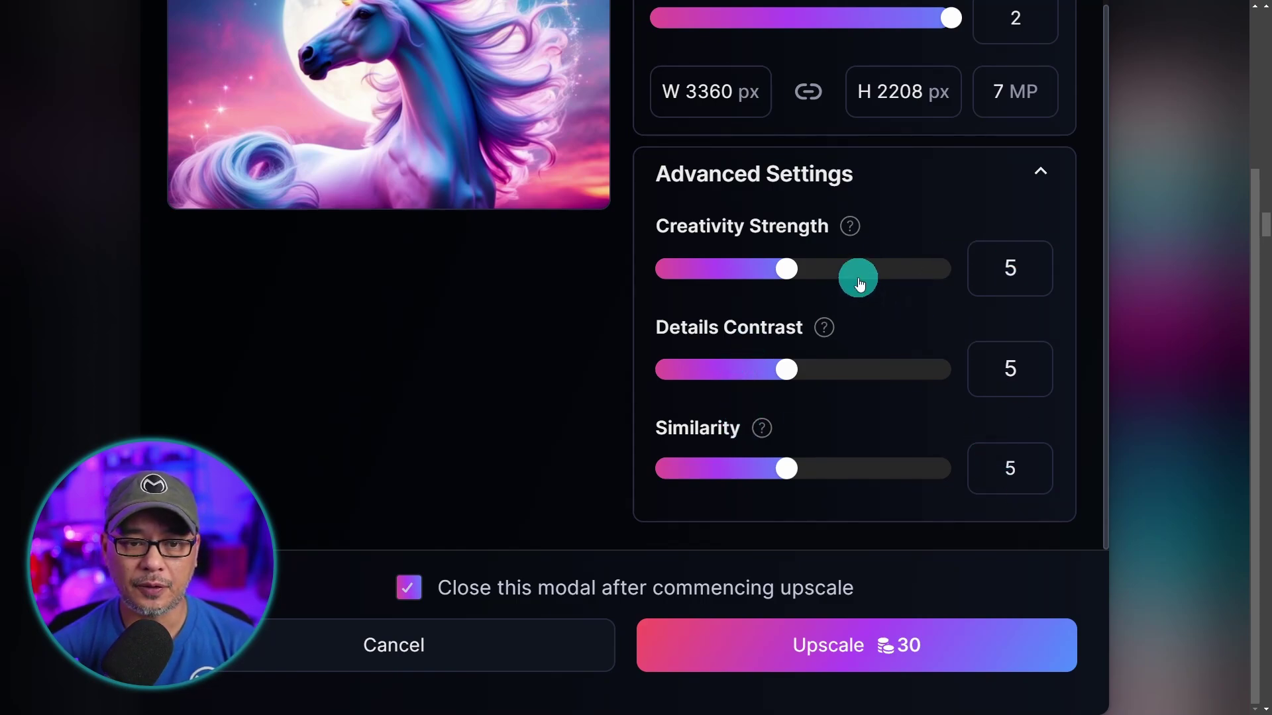
{"action": "scroll", "coordinate": [858, 324], "scroll_direction": "up", "scroll_amount": 1}
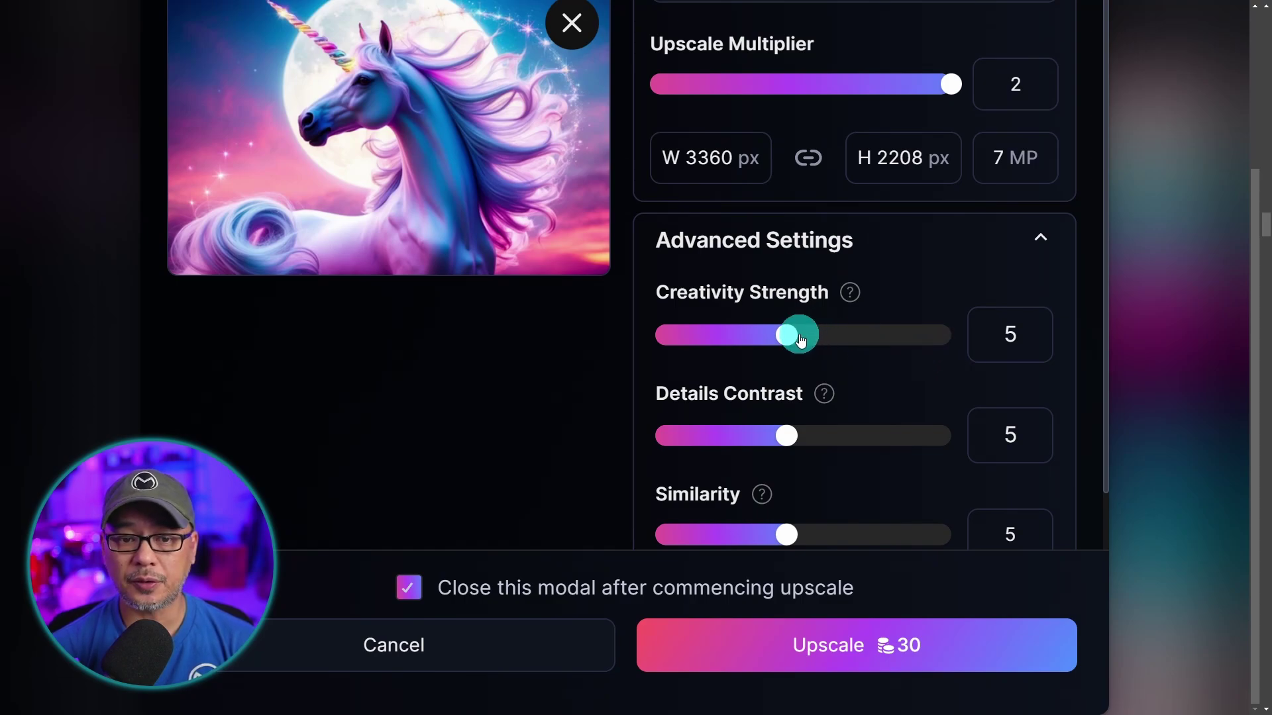
{"action": "left_click_drag", "start_coordinate": [788, 334], "coordinate": [949, 335]}
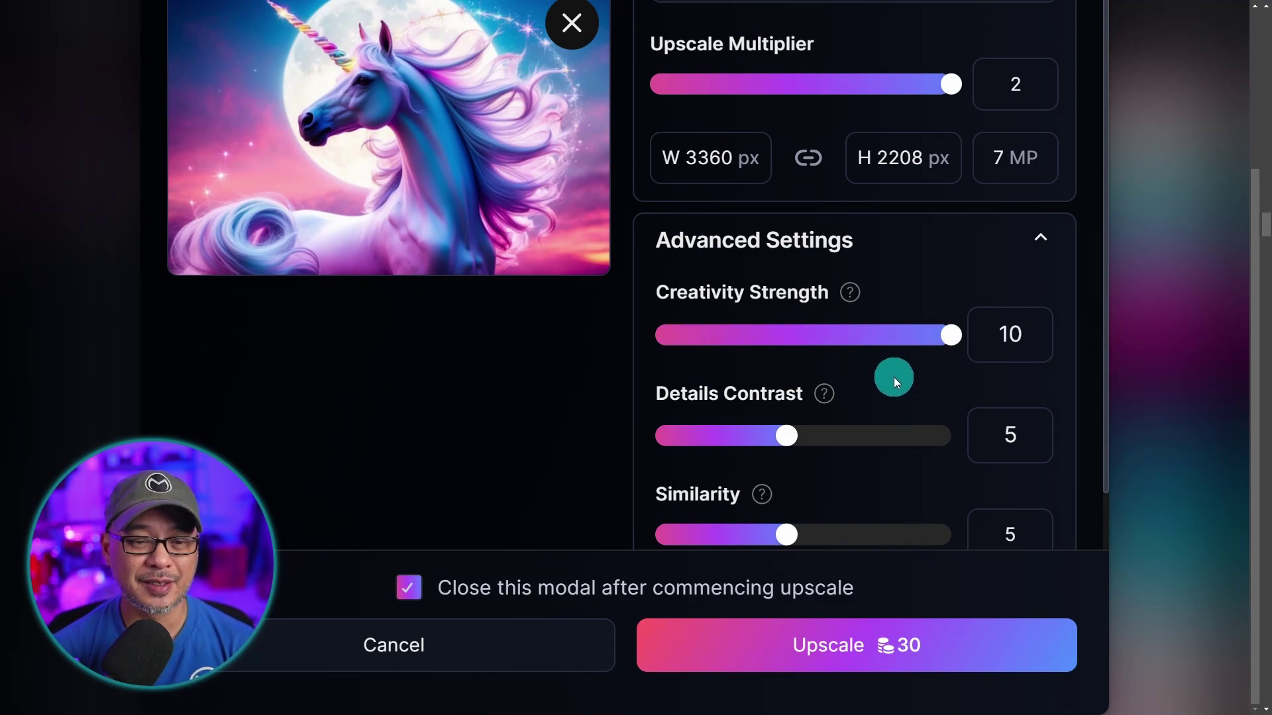
{"action": "scroll", "coordinate": [893, 376], "scroll_direction": "down", "scroll_amount": 1}
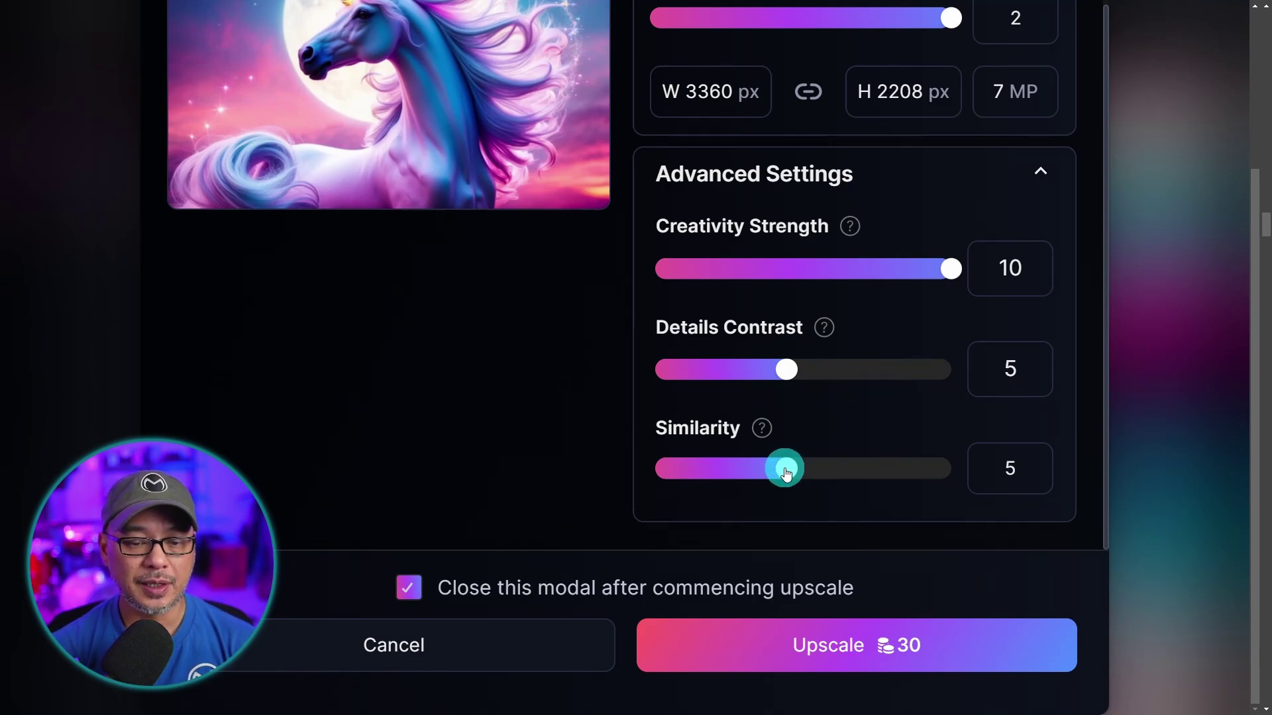
{"action": "left_click_drag", "start_coordinate": [786, 472], "coordinate": [696, 475]}
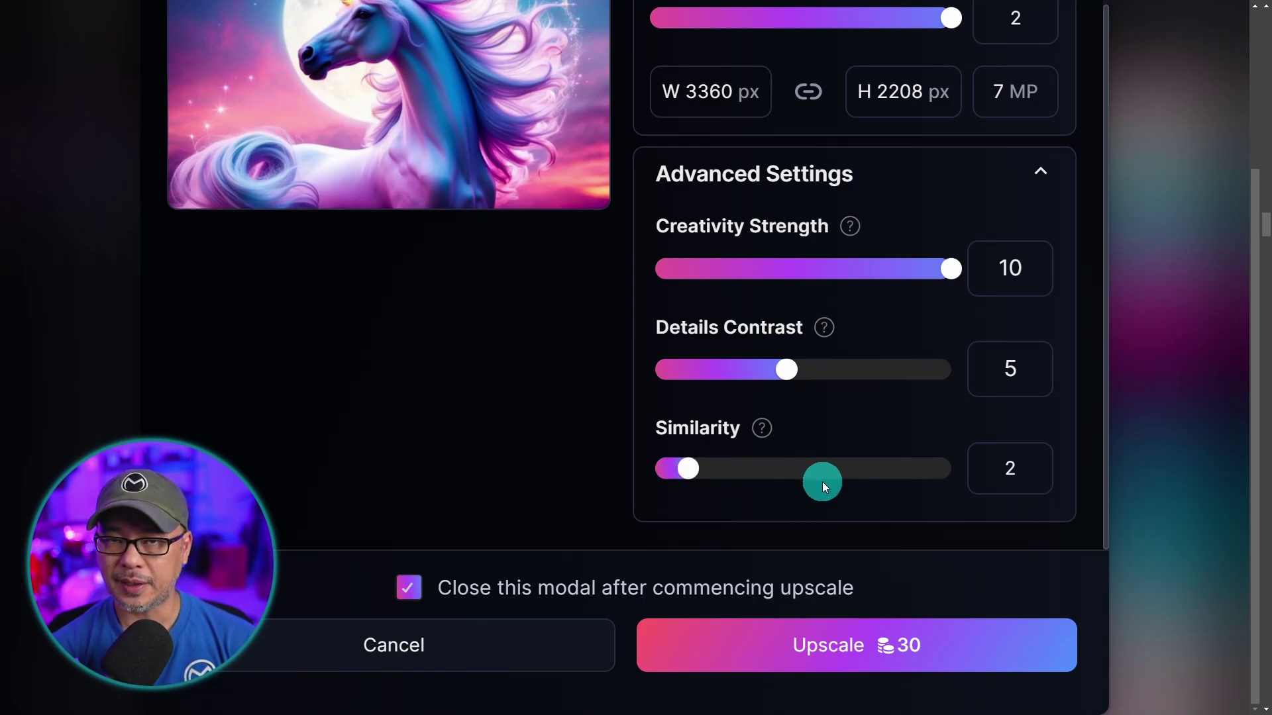
{"action": "mouse_move", "coordinate": [768, 440]}
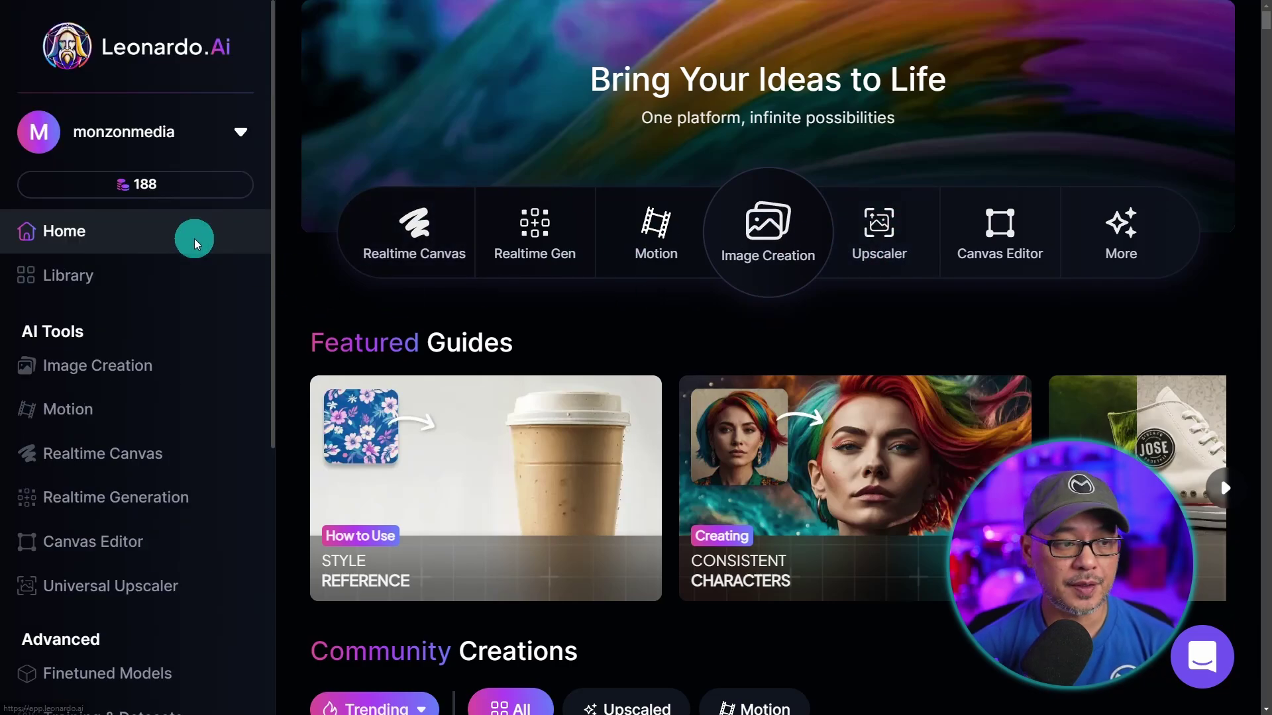
Step: Open the Universal Upscaler in Ultra mode, keeping the Realistic upscaler style
{"action": "scroll", "coordinate": [179, 258], "scroll_direction": "down", "scroll_amount": 4}
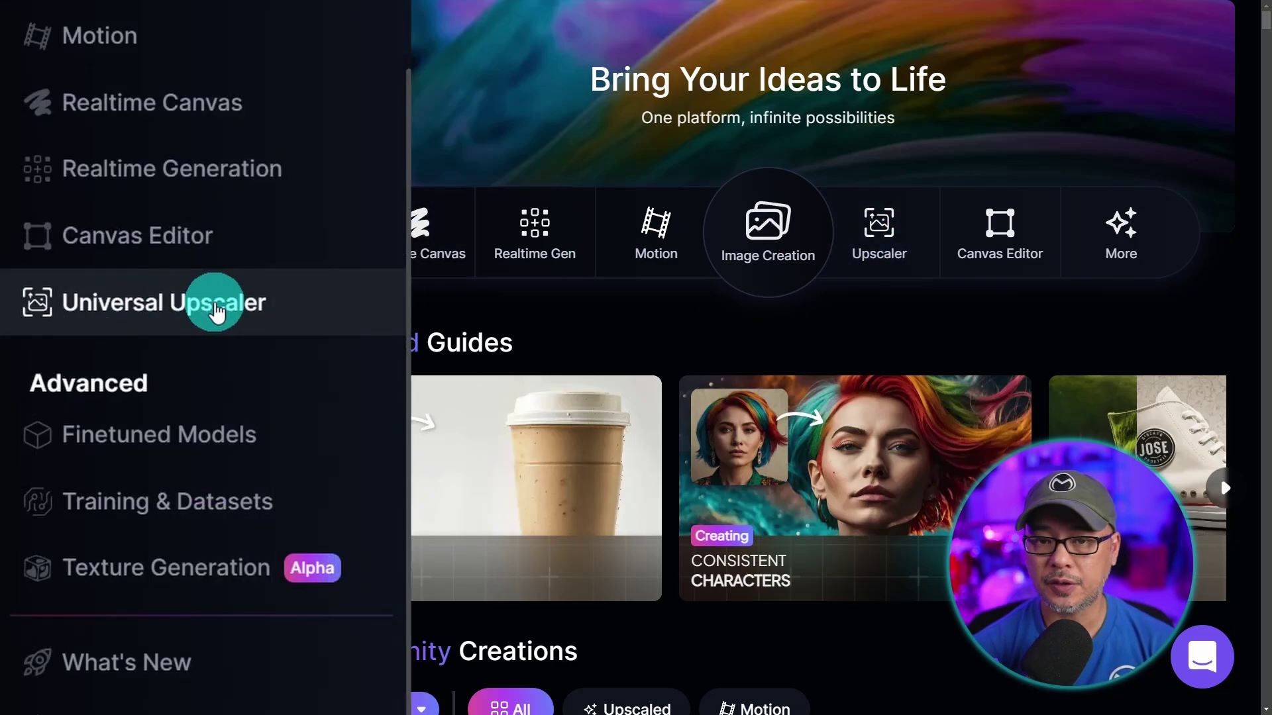
{"action": "left_click", "coordinate": [216, 311]}
{"action": "scroll", "coordinate": [292, 249], "scroll_direction": "down", "scroll_amount": 3}
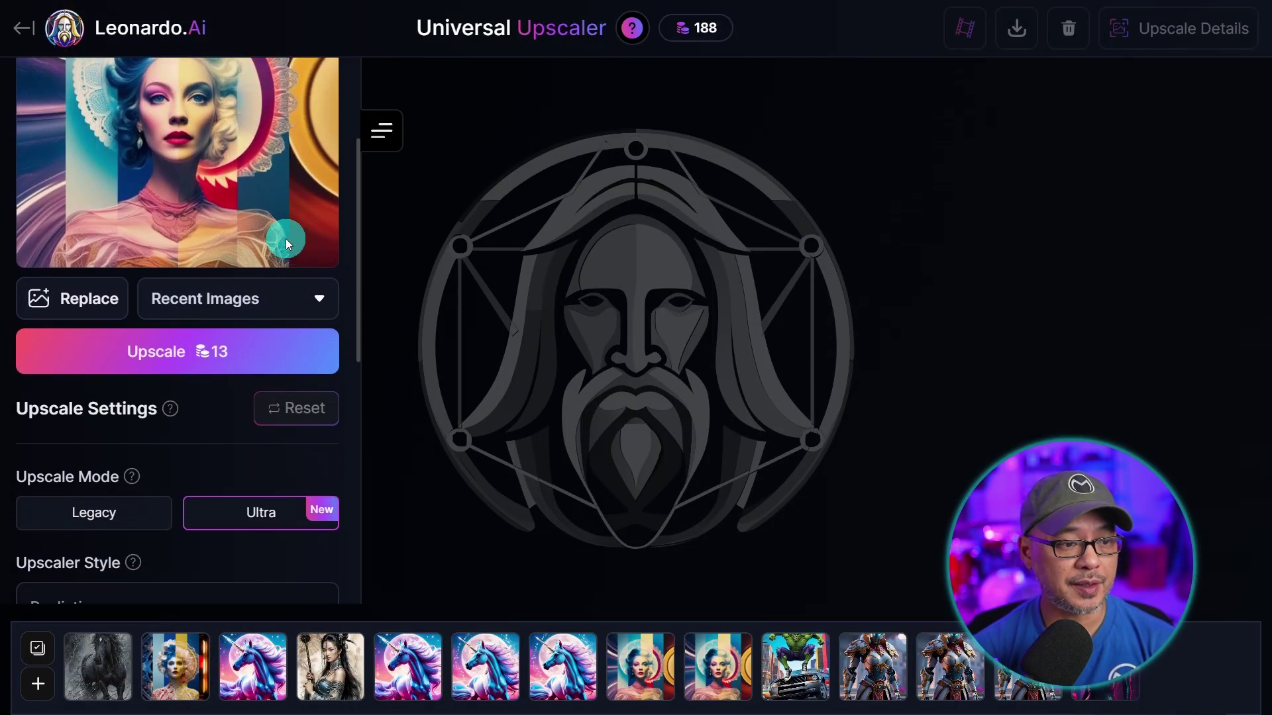
{"action": "scroll", "coordinate": [287, 243], "scroll_direction": "down", "scroll_amount": 5}
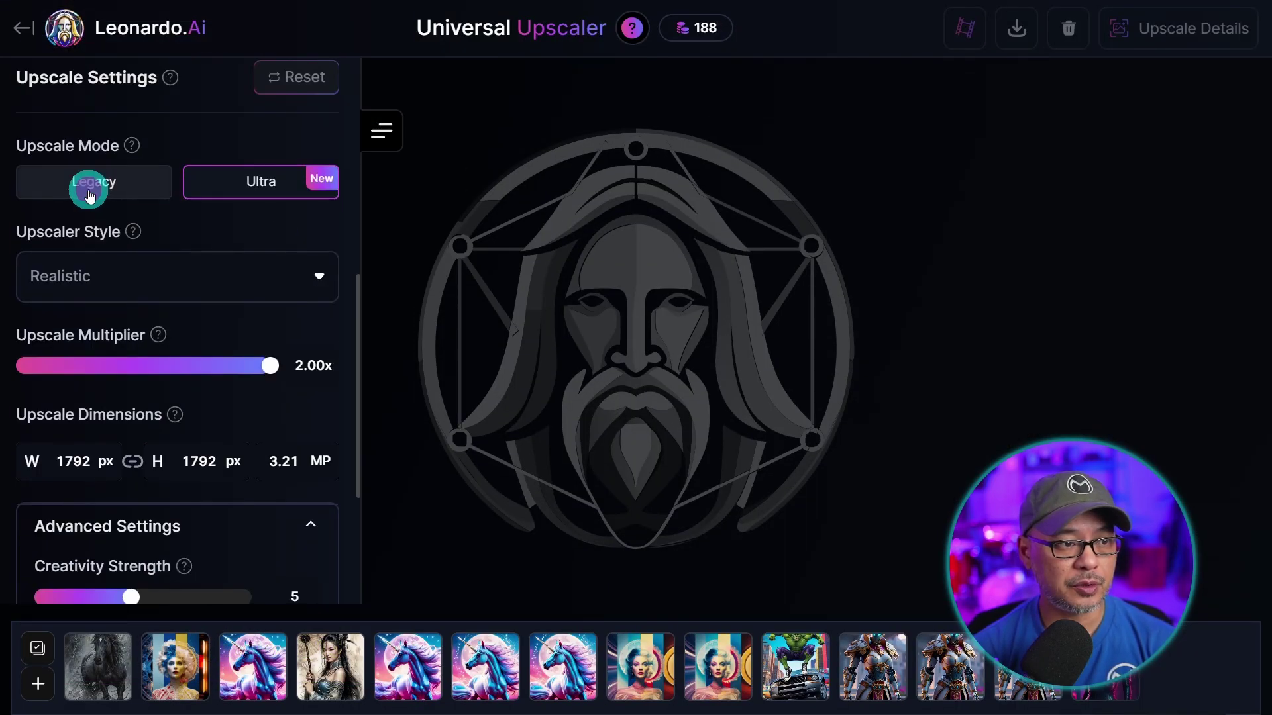
{"action": "left_click", "coordinate": [90, 194]}
{"action": "left_click", "coordinate": [255, 196]}
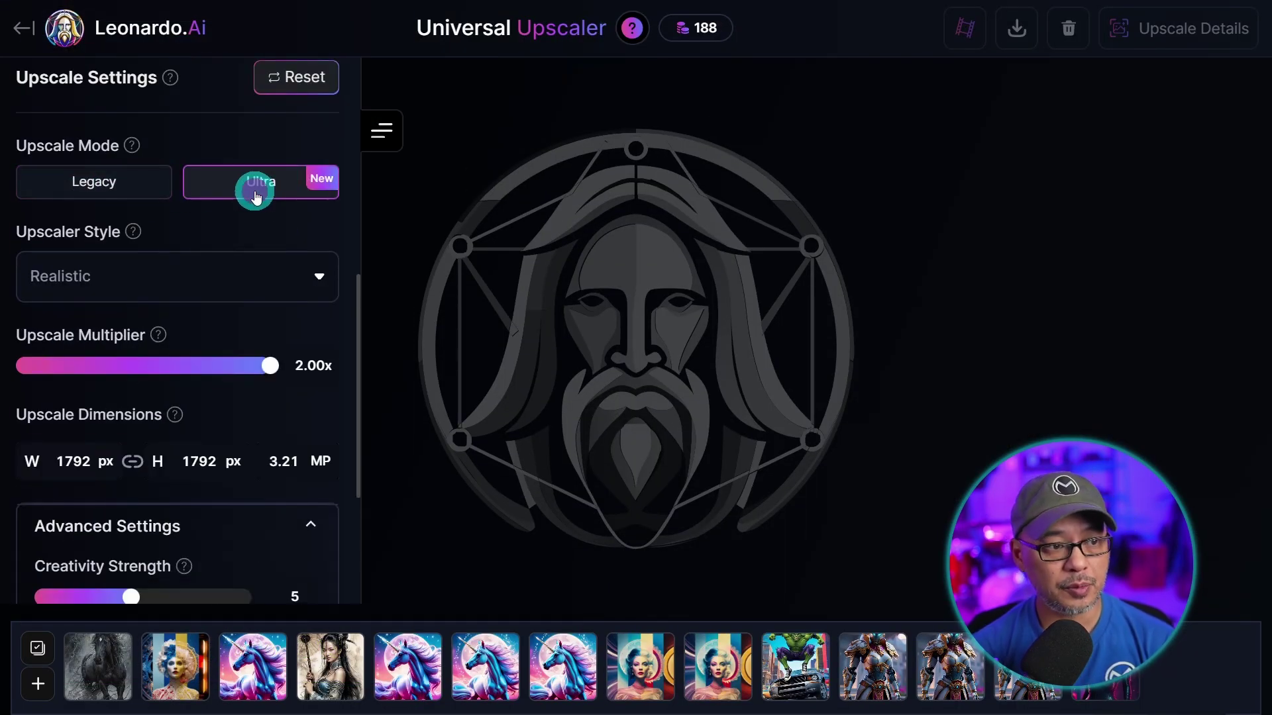
{"action": "left_click", "coordinate": [265, 278]}
{"action": "left_click", "coordinate": [264, 277]}
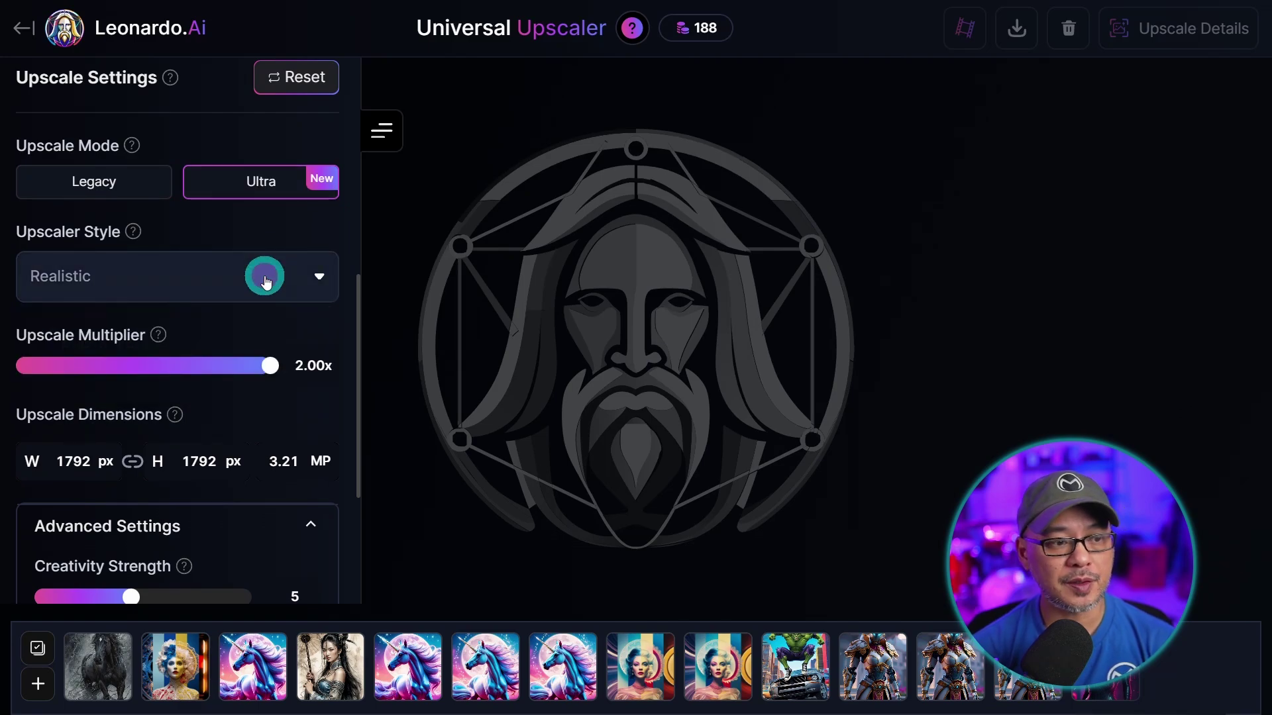
Step: Load the upscaled white-and-gold armored robot image from the gallery
{"action": "scroll", "coordinate": [264, 277], "scroll_direction": "down", "scroll_amount": 4}
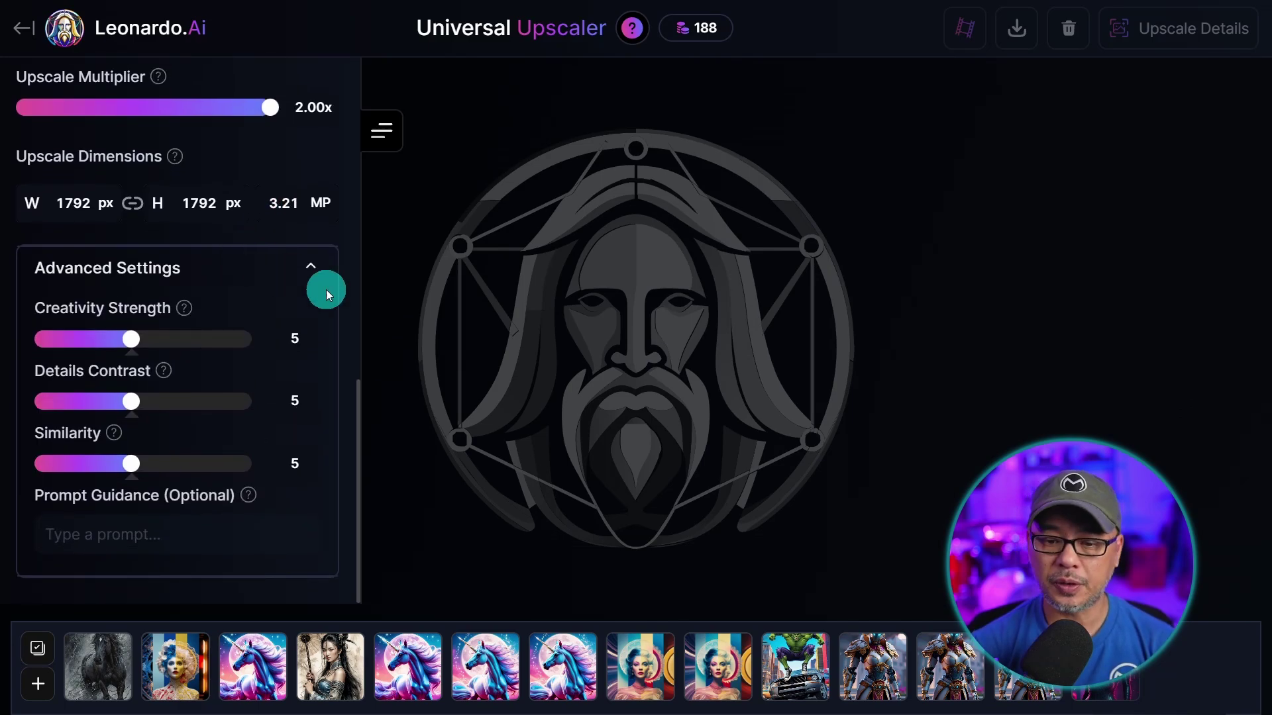
{"action": "left_click", "coordinate": [895, 681]}
{"action": "scroll", "coordinate": [1128, 390], "scroll_direction": "up", "scroll_amount": 2}
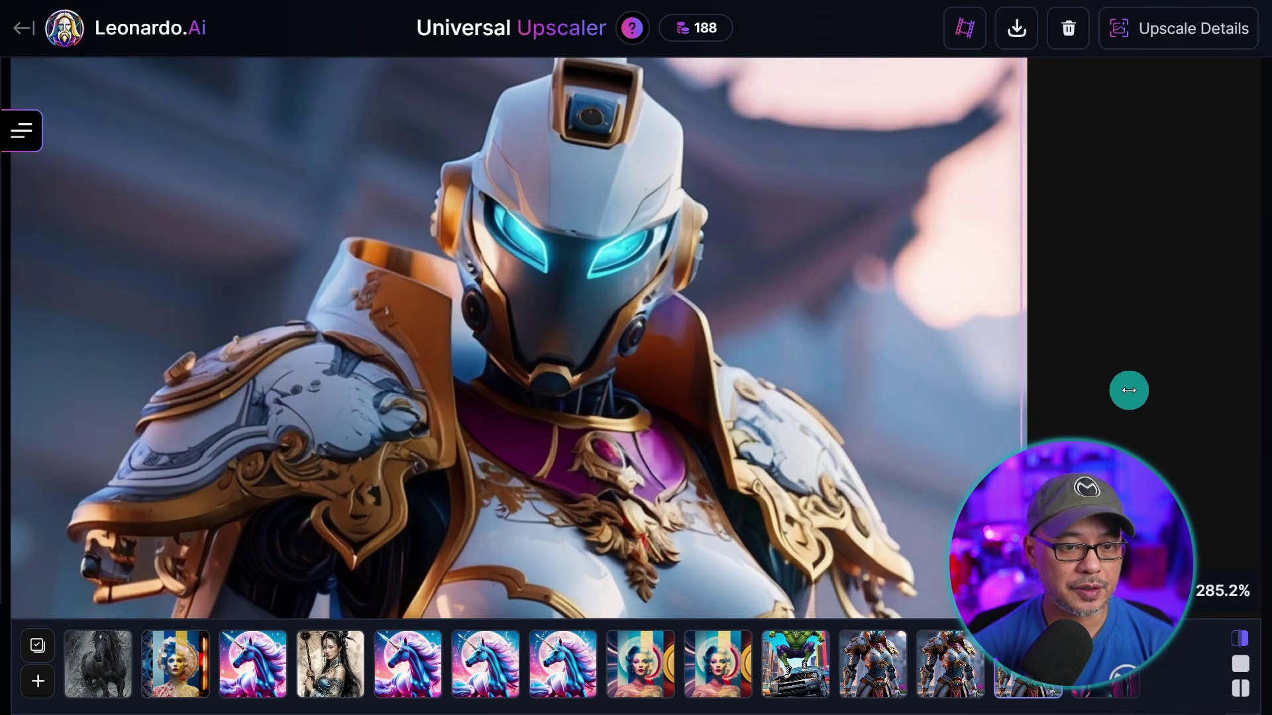
Step: Show the robot's Upscale Details and sweep the before/after split across the image
{"action": "left_click_drag", "start_coordinate": [1131, 415], "coordinate": [1212, 397]}
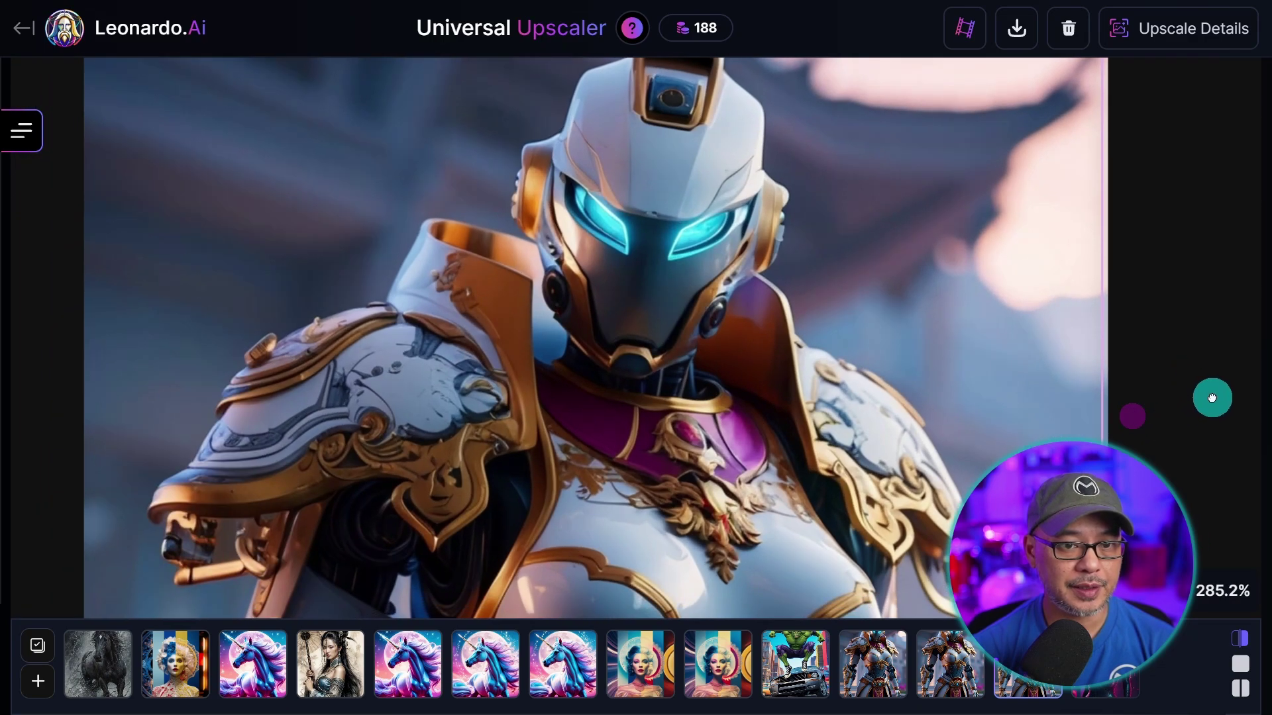
{"action": "left_click", "coordinate": [1154, 36]}
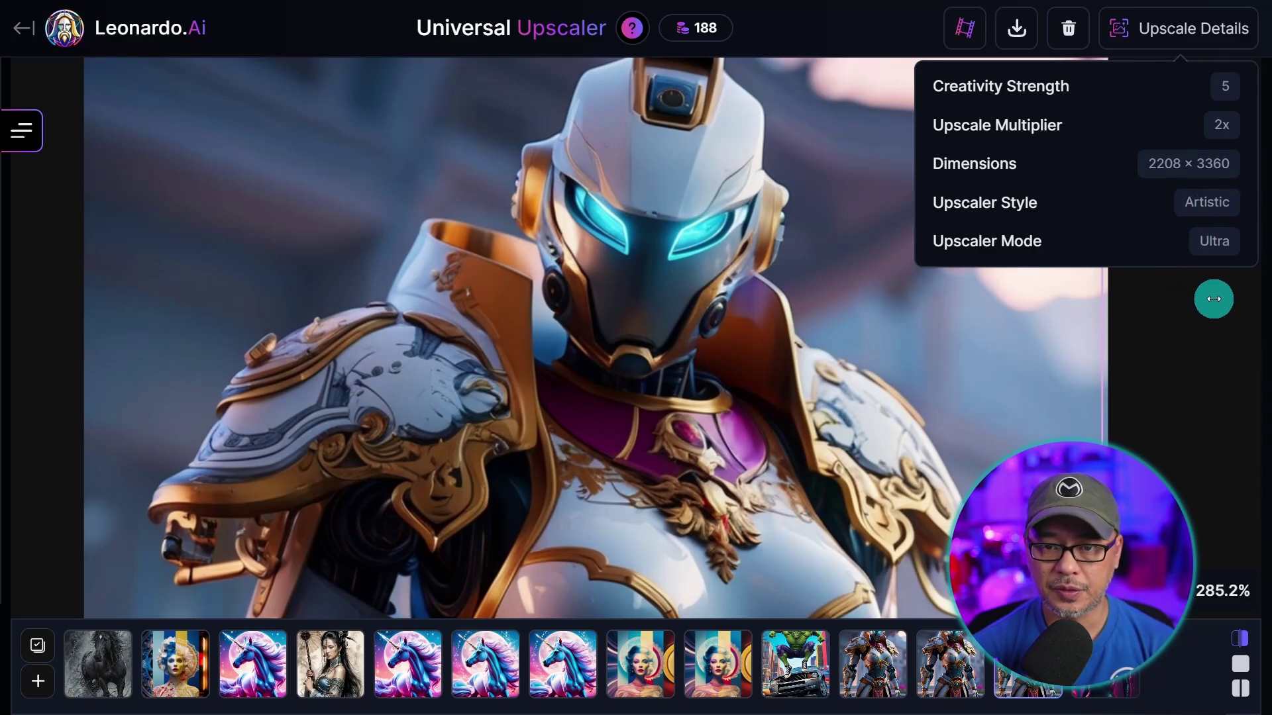
{"action": "scroll", "coordinate": [894, 412], "scroll_direction": "up", "scroll_amount": 4}
{"action": "left_click_drag", "start_coordinate": [895, 411], "coordinate": [32, 376]}
{"action": "scroll", "coordinate": [681, 364], "scroll_direction": "down", "scroll_amount": 2}
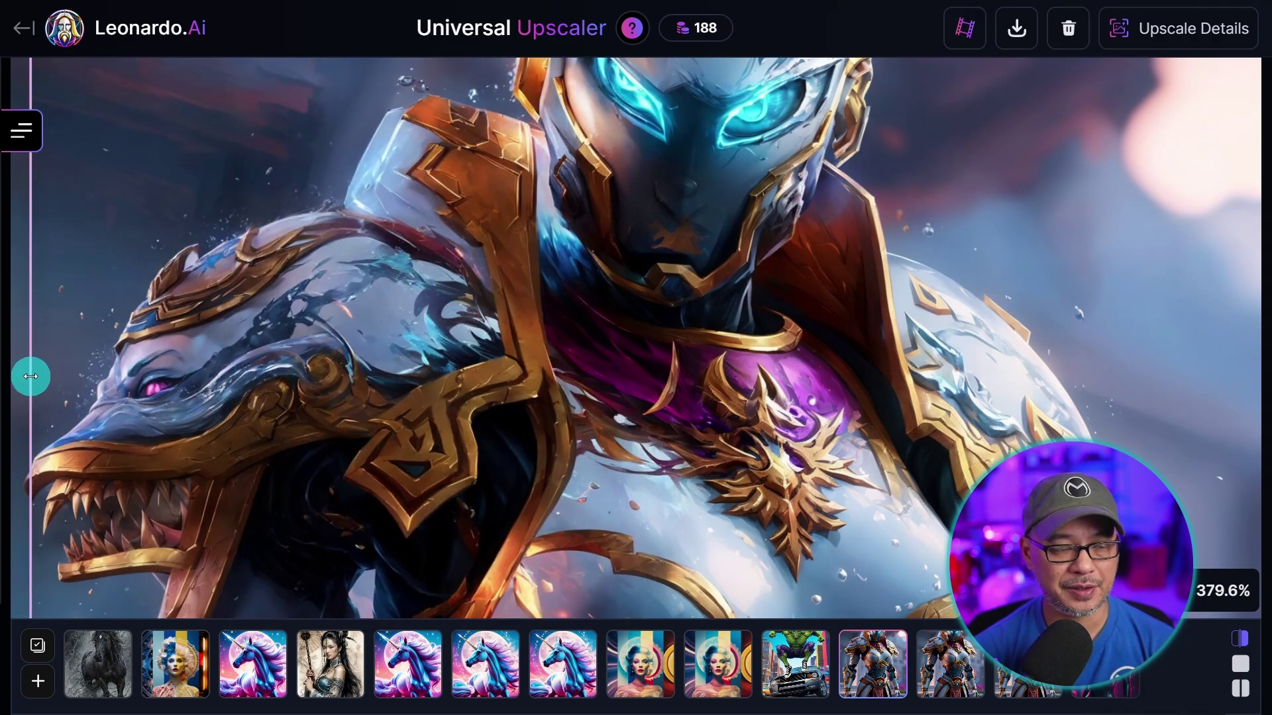
{"action": "left_click_drag", "start_coordinate": [30, 378], "coordinate": [4, 408]}
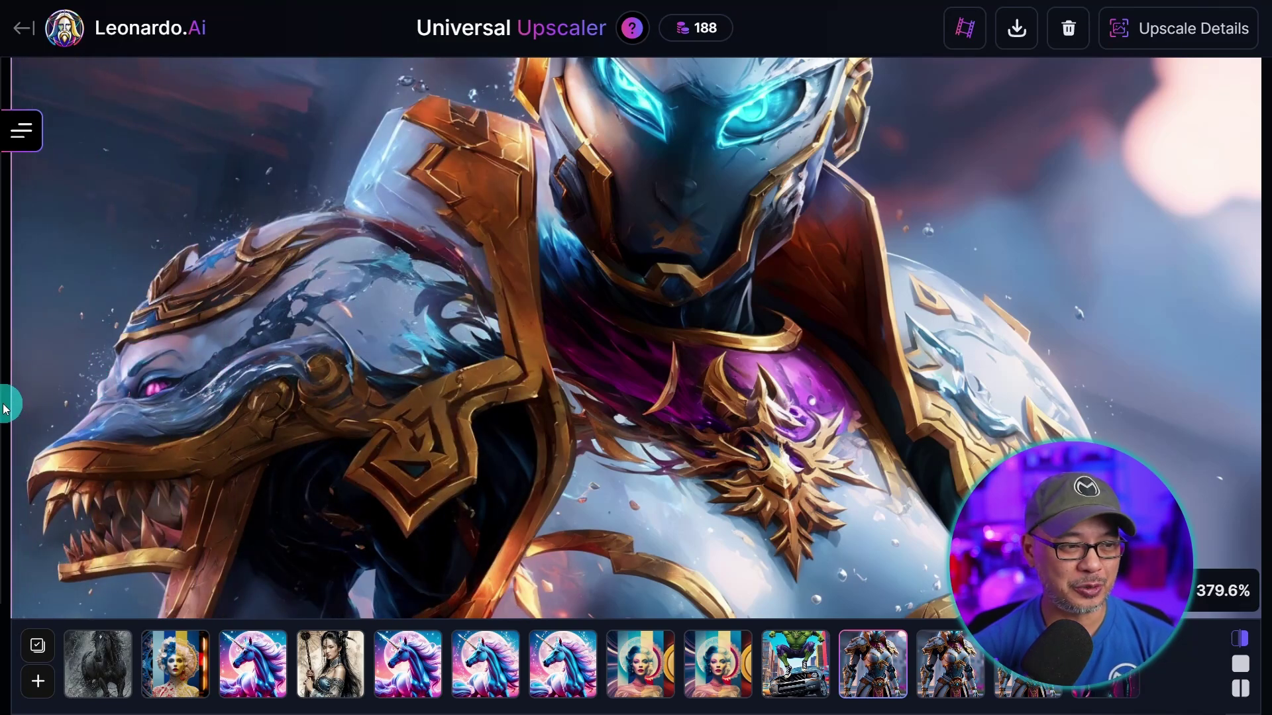
Step: Pan the zoomed robot across the dragon crest, armor, glowing helmet and face
{"action": "scroll", "coordinate": [325, 400], "scroll_direction": "up", "scroll_amount": 5}
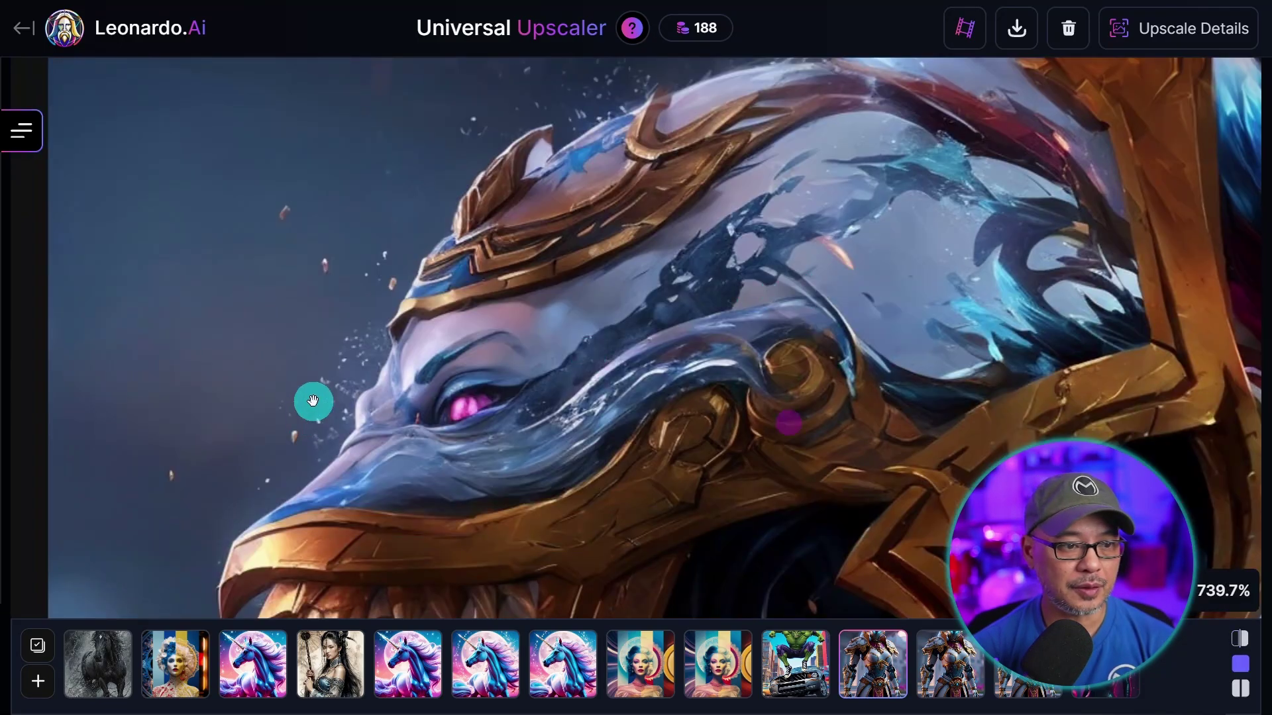
{"action": "left_click_drag", "start_coordinate": [960, 165], "coordinate": [890, 406]}
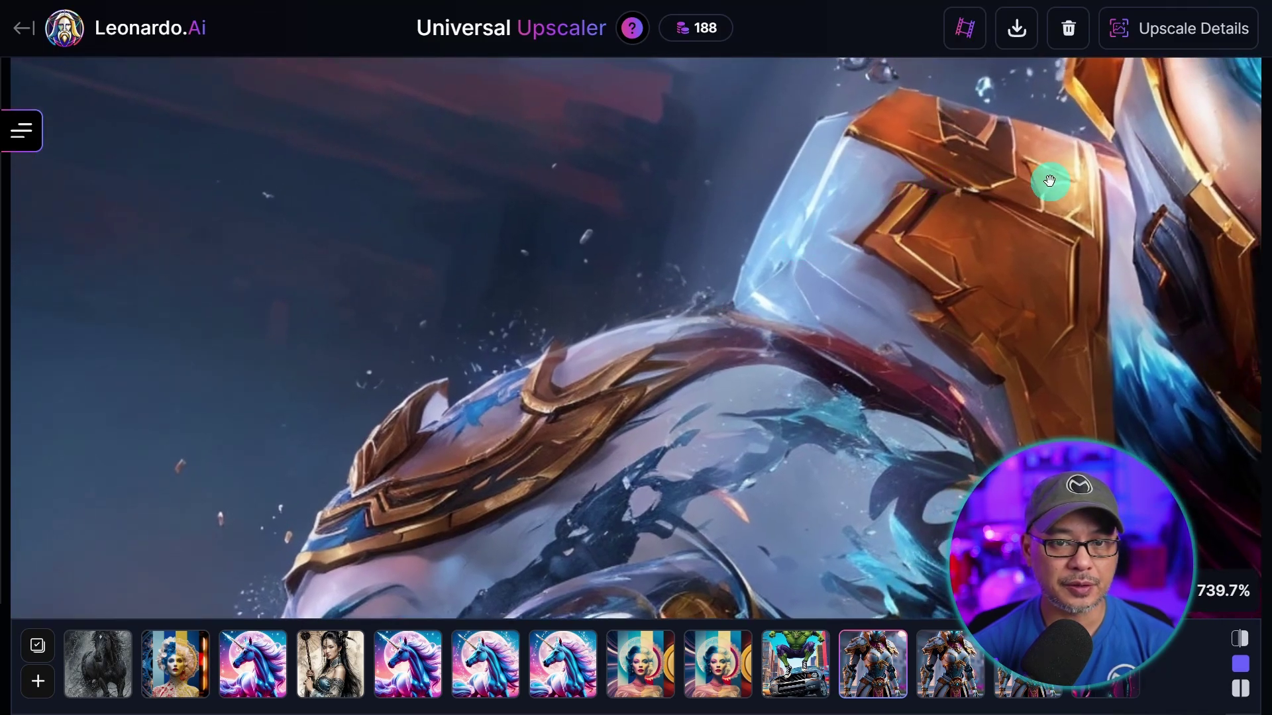
{"action": "left_click_drag", "start_coordinate": [1050, 179], "coordinate": [792, 449]}
{"action": "scroll", "coordinate": [1025, 253], "scroll_direction": "down", "scroll_amount": 2}
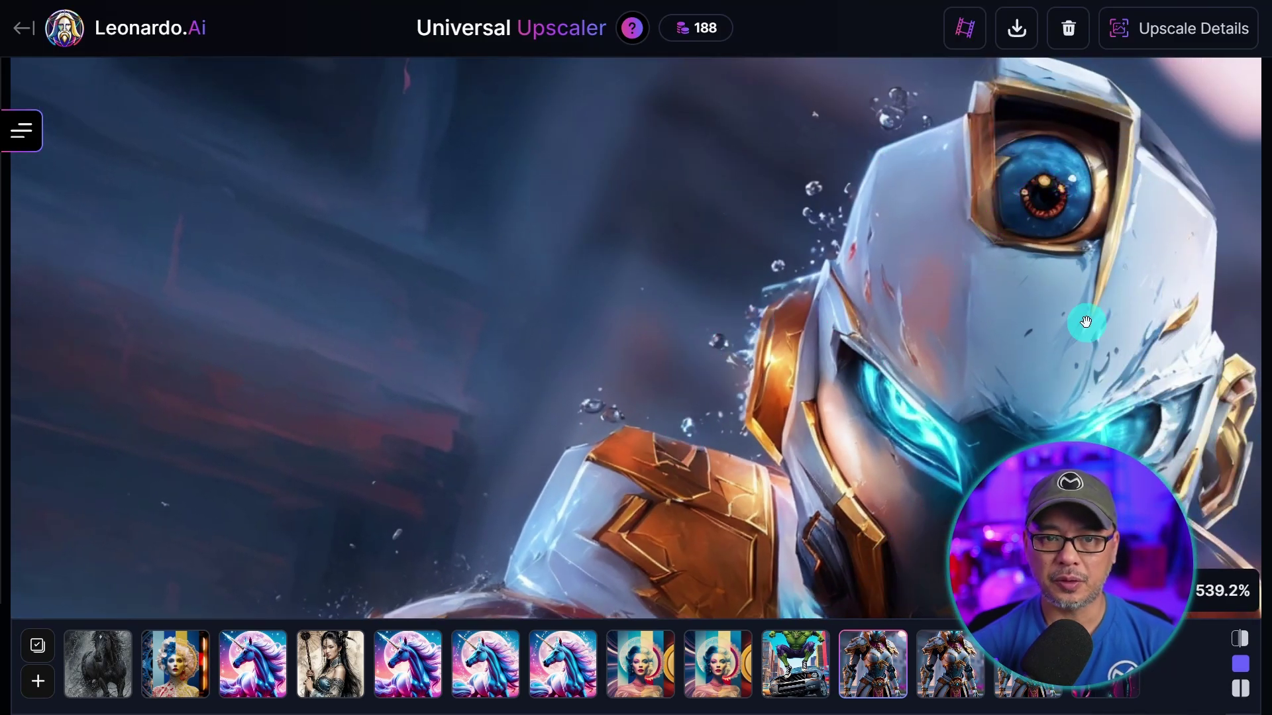
{"action": "left_click_drag", "start_coordinate": [1083, 327], "coordinate": [585, 269]}
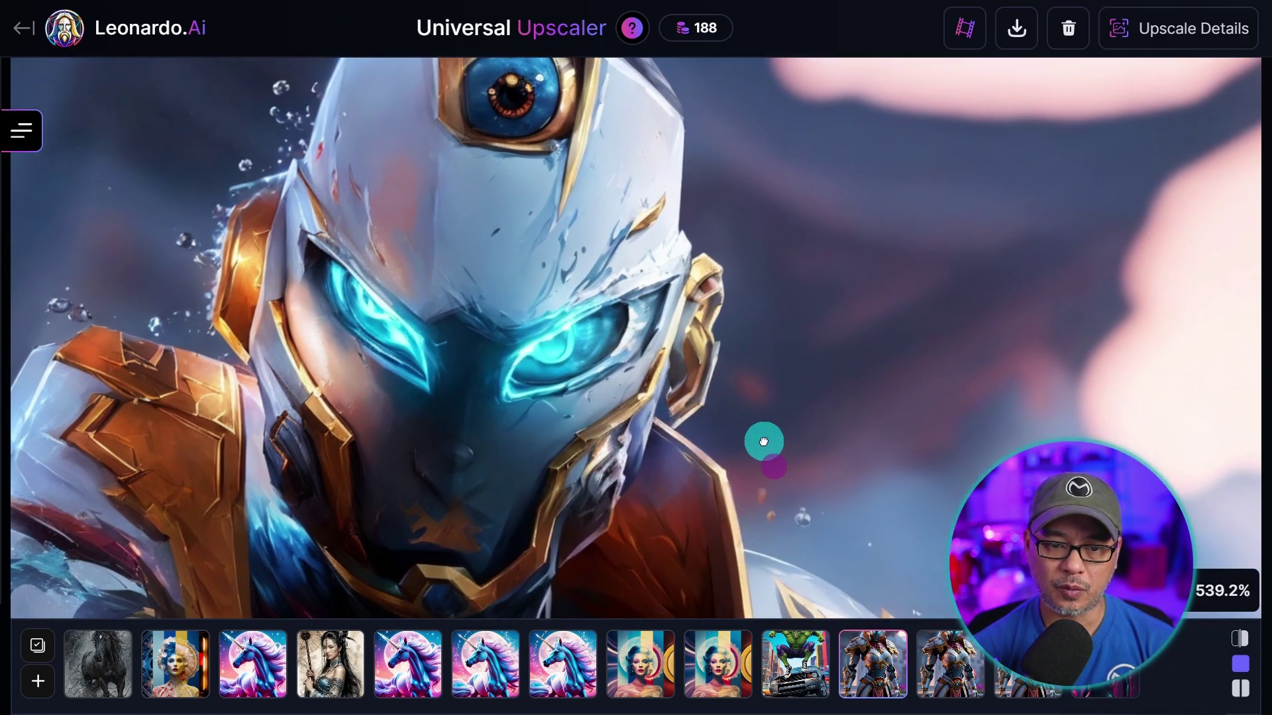
{"action": "left_click_drag", "start_coordinate": [769, 461], "coordinate": [747, 285]}
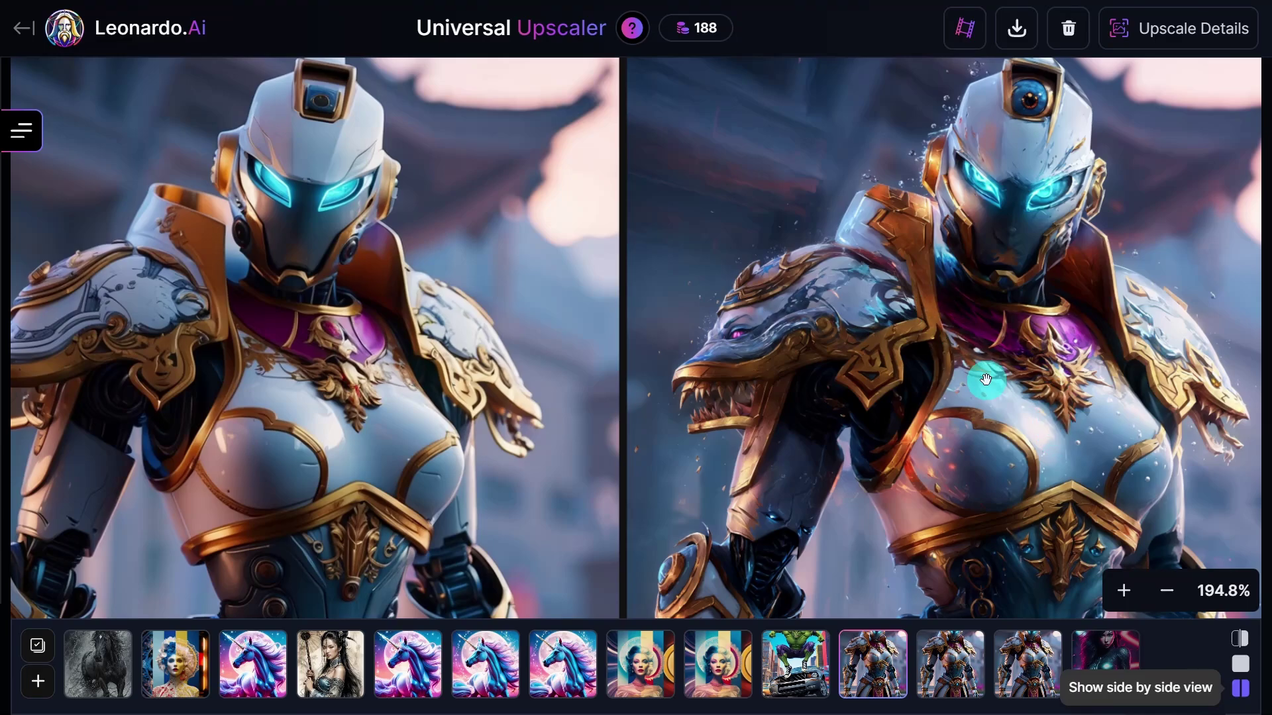
Step: Pan both robot panes down to the waist, belt and skirt
{"action": "left_click_drag", "start_coordinate": [986, 379], "coordinate": [965, 273]}
{"action": "left_click_drag", "start_coordinate": [954, 454], "coordinate": [941, 277]}
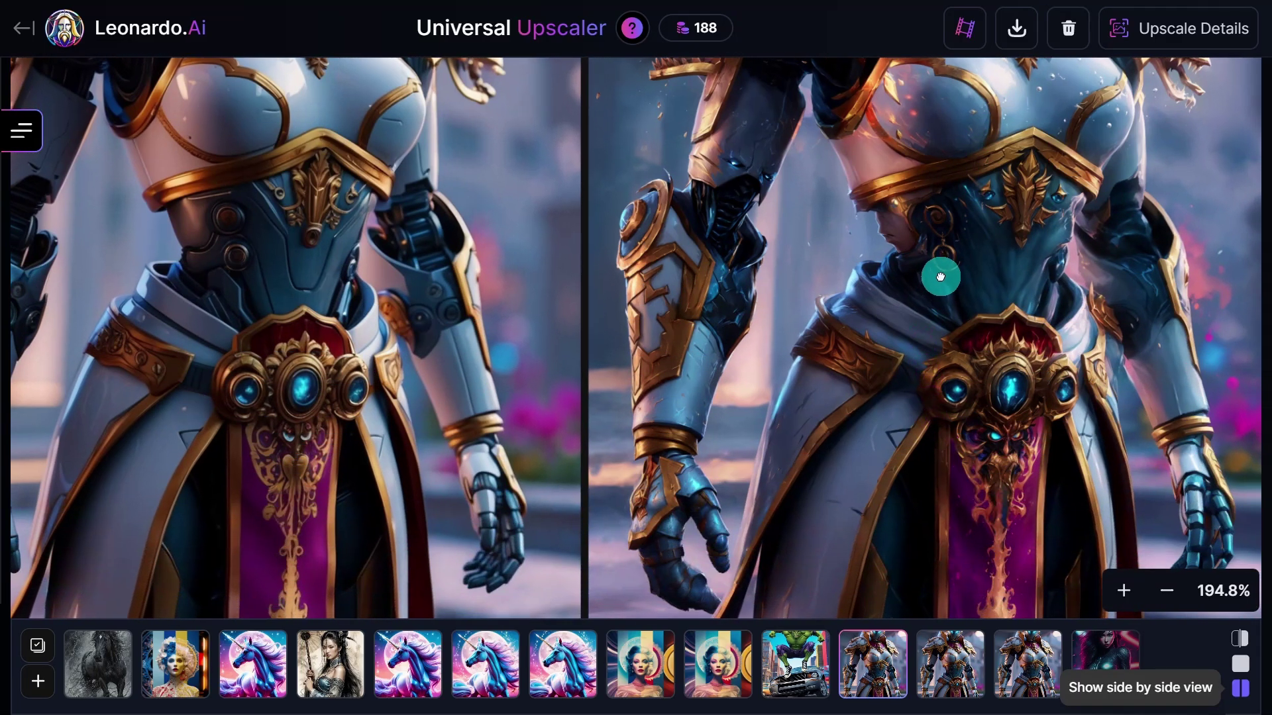
{"action": "left_click_drag", "start_coordinate": [945, 375], "coordinate": [942, 292]}
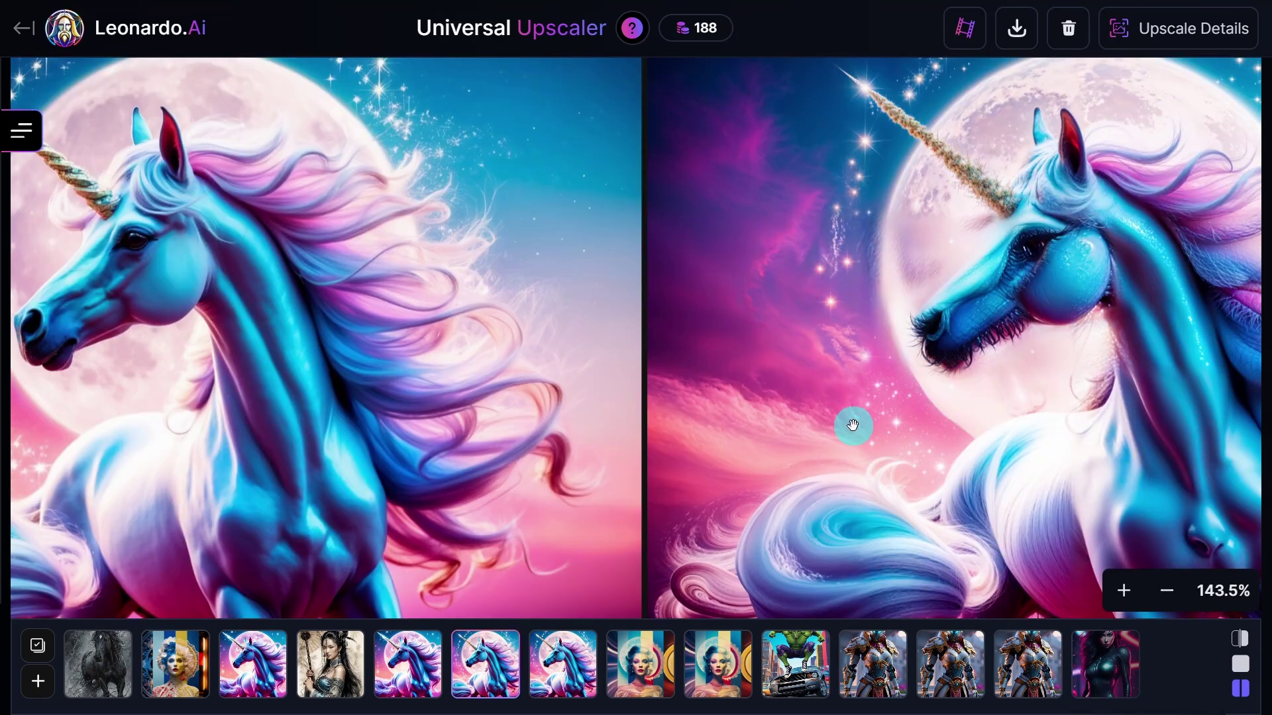
Step: Compare the unicorn panes' heads, then move on to the two-tone portrait upscale
{"action": "left_click_drag", "start_coordinate": [868, 400], "coordinate": [585, 395]}
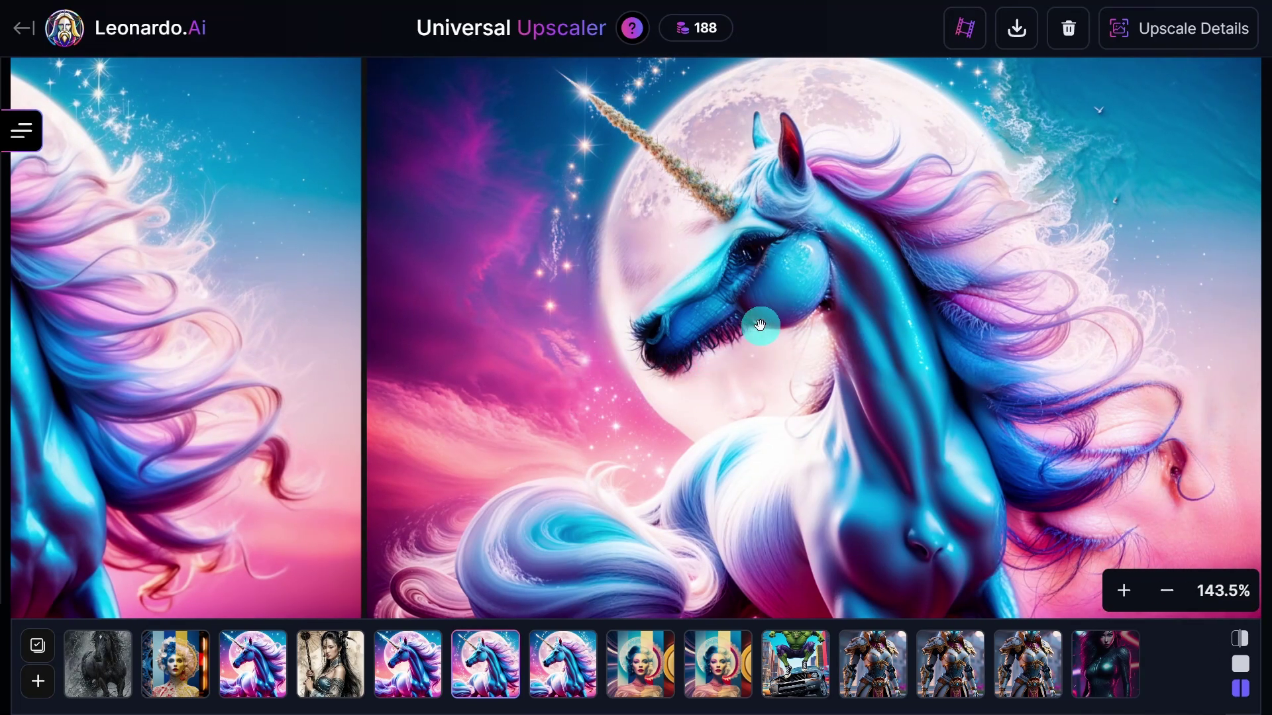
{"action": "scroll", "coordinate": [760, 325], "scroll_direction": "up", "scroll_amount": 5}
{"action": "scroll", "coordinate": [695, 369], "scroll_direction": "down", "scroll_amount": 4}
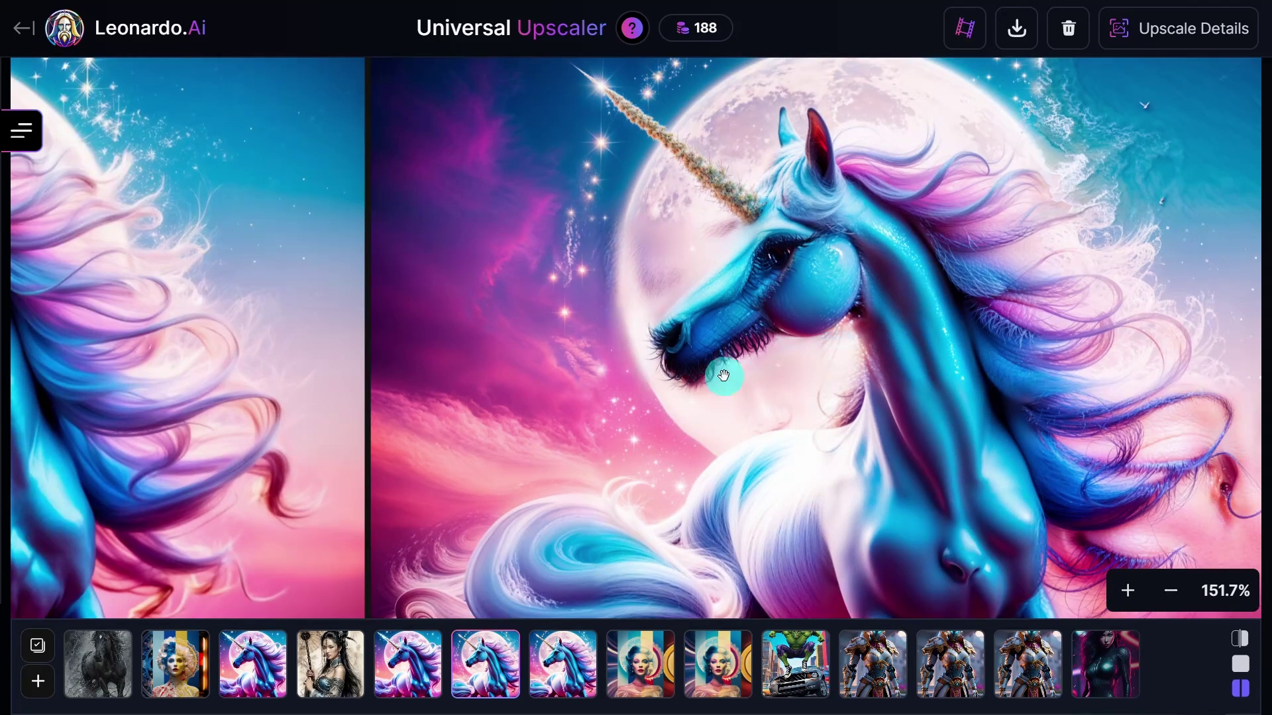
{"action": "left_click_drag", "start_coordinate": [723, 375], "coordinate": [945, 369]}
{"action": "key", "text": "Right"}
{"action": "key", "text": "Right"}
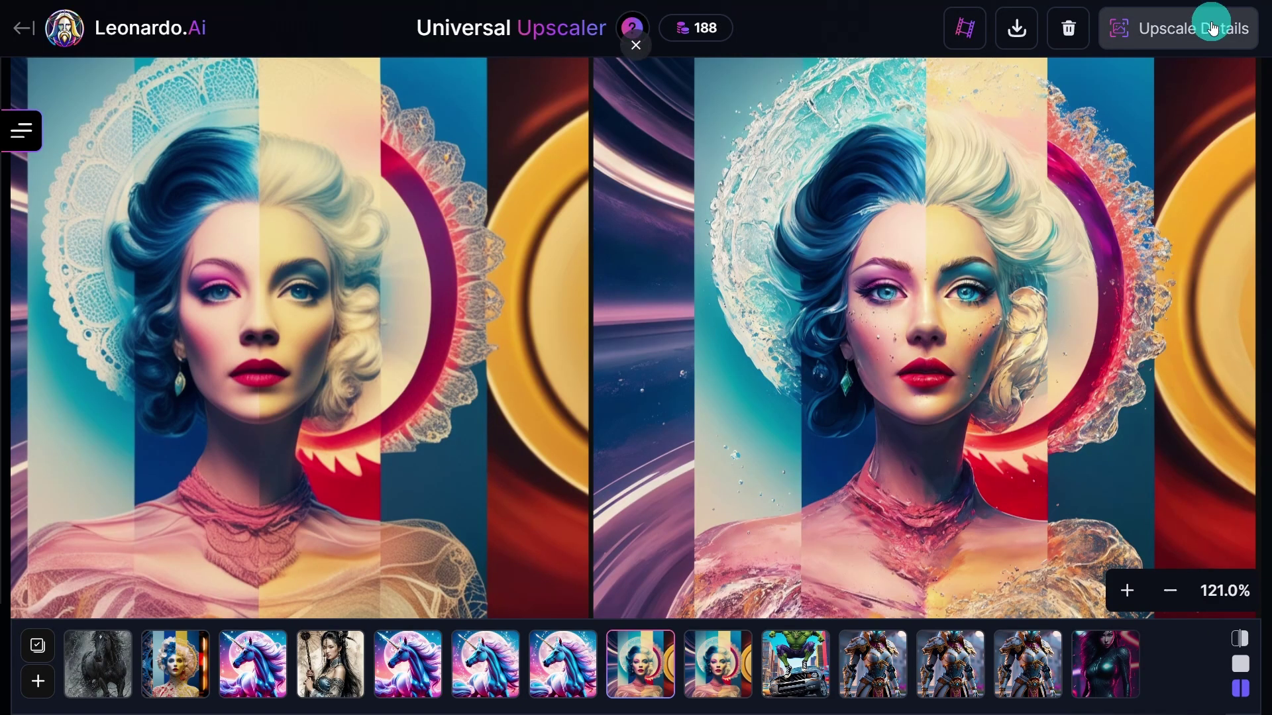
Step: Review the two-tone portrait's Upscale Details summary, then close it
{"action": "left_click", "coordinate": [1212, 28]}
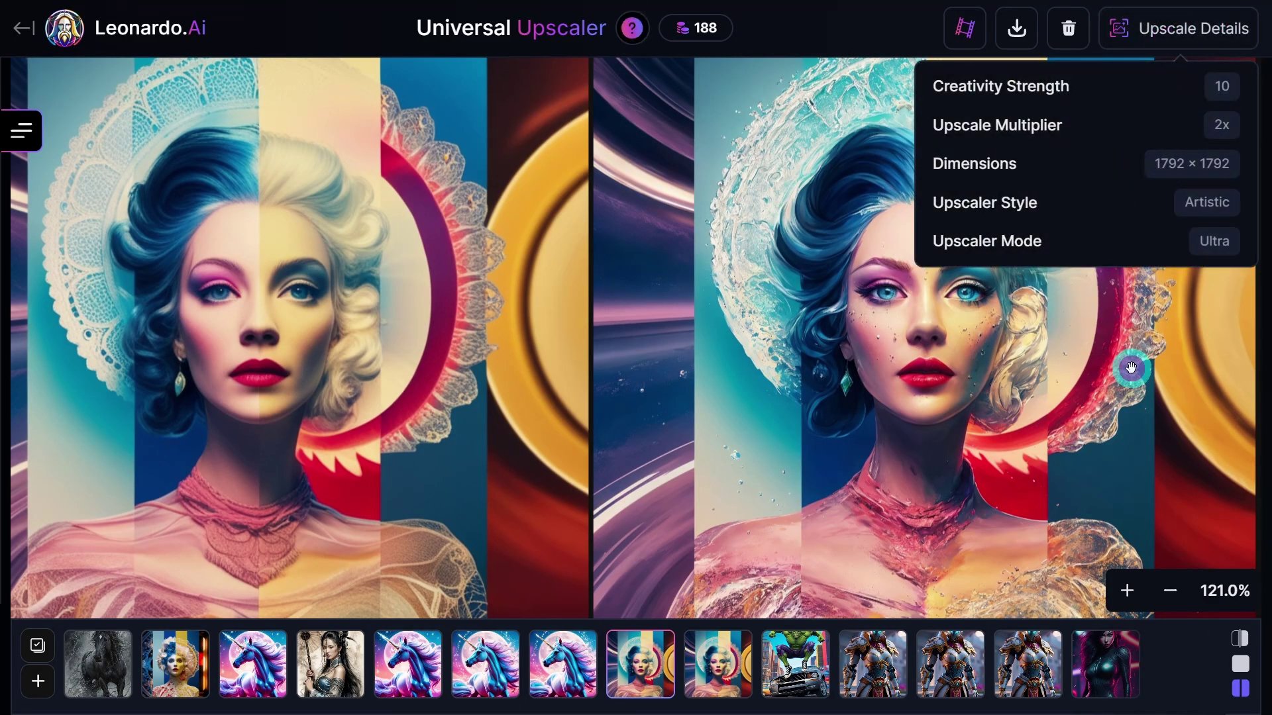
{"action": "left_click", "coordinate": [1172, 29]}
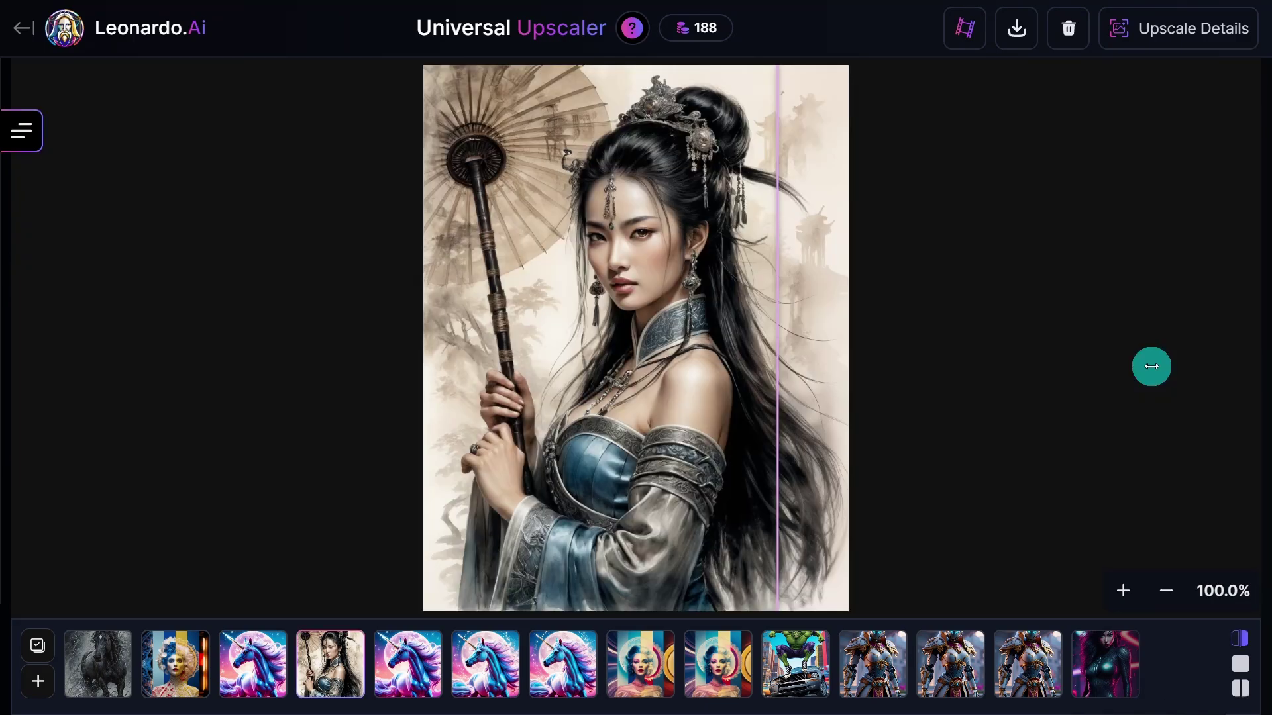
{"action": "scroll", "coordinate": [1151, 366], "scroll_direction": "up", "scroll_amount": 3}
{"action": "left_click_drag", "start_coordinate": [476, 264], "coordinate": [1132, 106]}
{"action": "scroll", "coordinate": [840, 357], "scroll_direction": "up", "scroll_amount": 3}
{"action": "left_click", "coordinate": [1179, 27]}
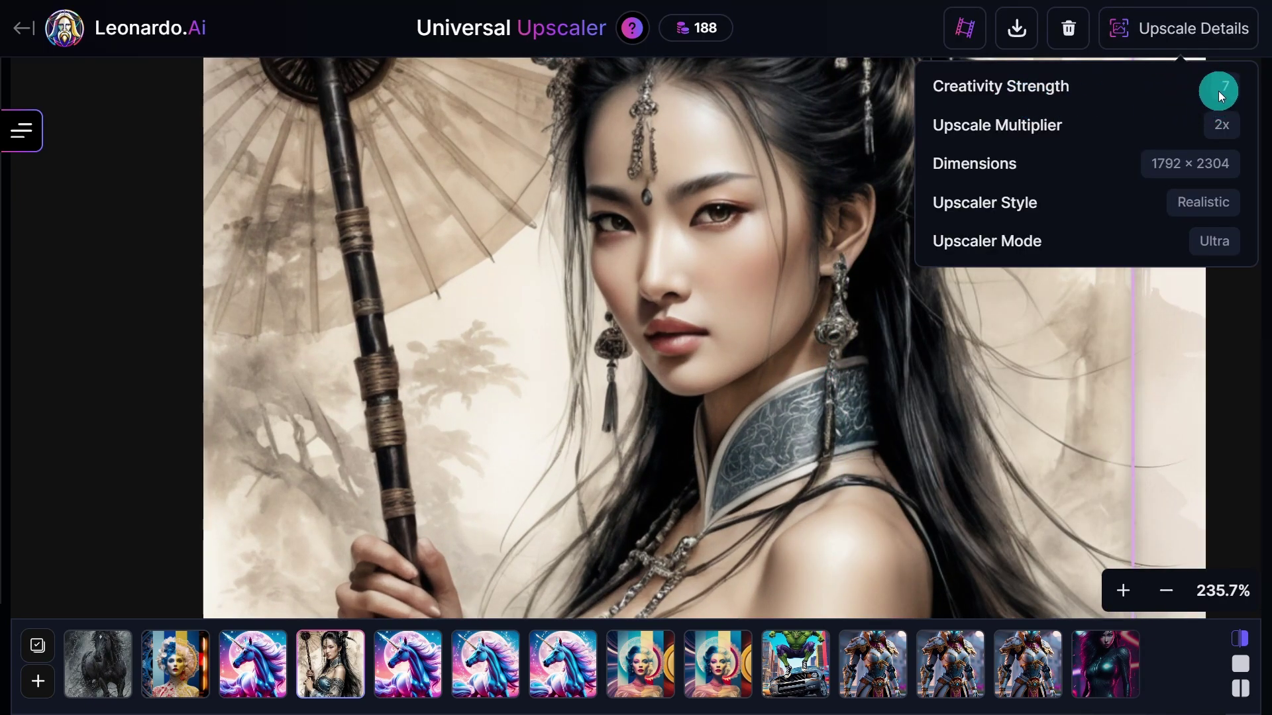
{"action": "scroll", "coordinate": [1202, 96], "scroll_direction": "up", "scroll_amount": 3}
{"action": "left_click_drag", "start_coordinate": [715, 386], "coordinate": [149, 258]}
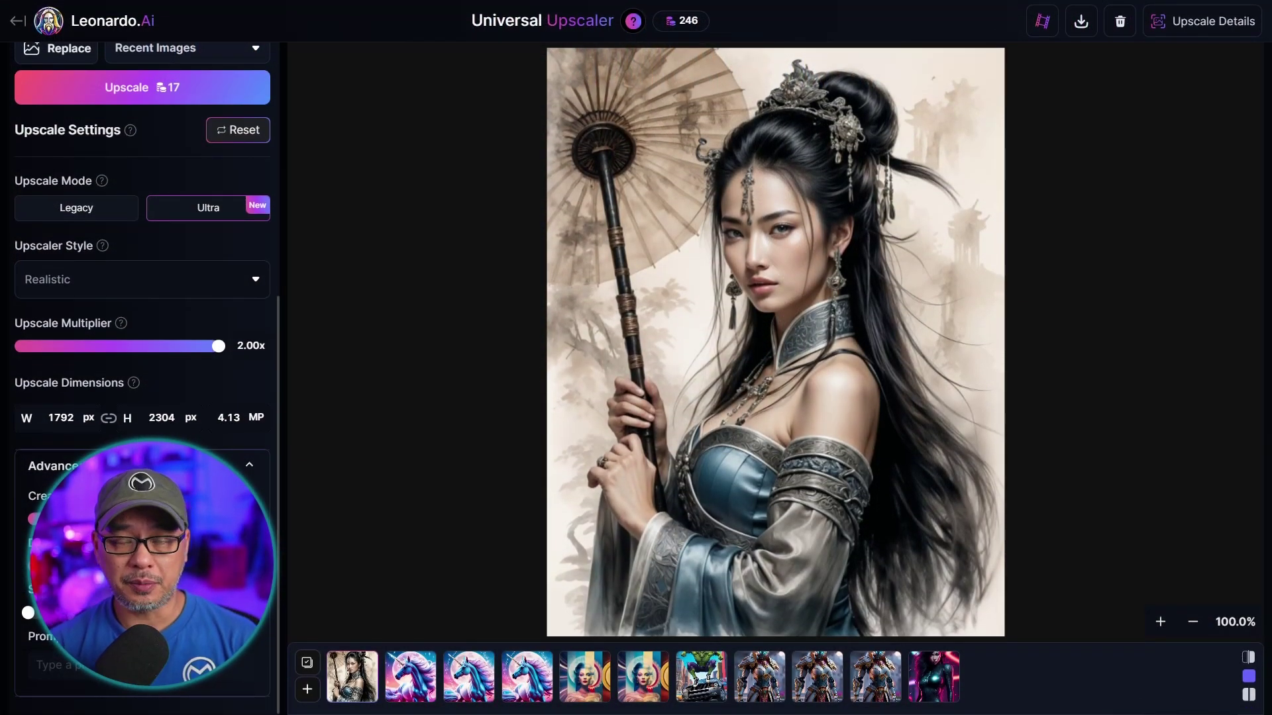